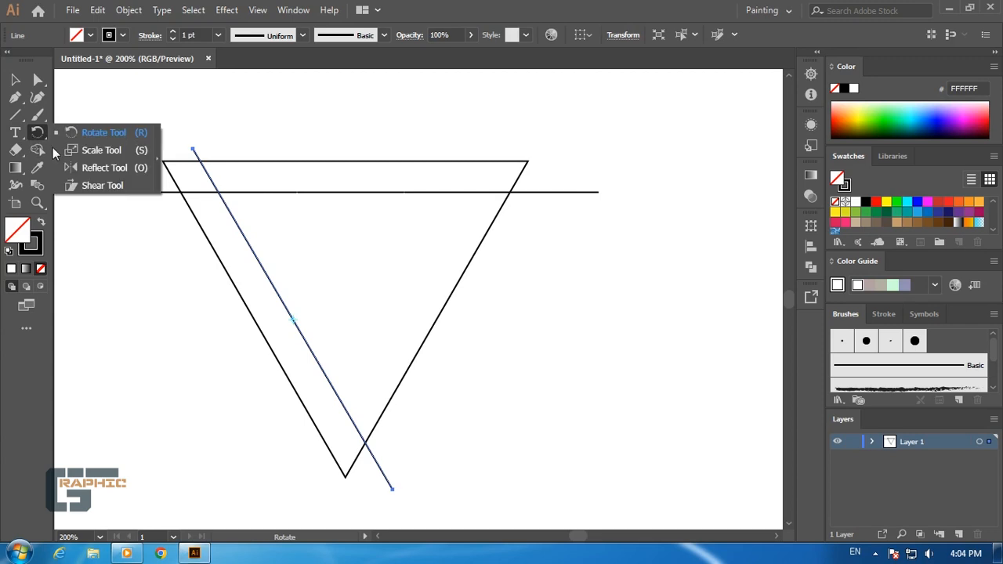
# Create a copy of the selected diagonal line reflected across the vertical axis.
pyautogui.press('Return')
pyautogui.click(426, 372)
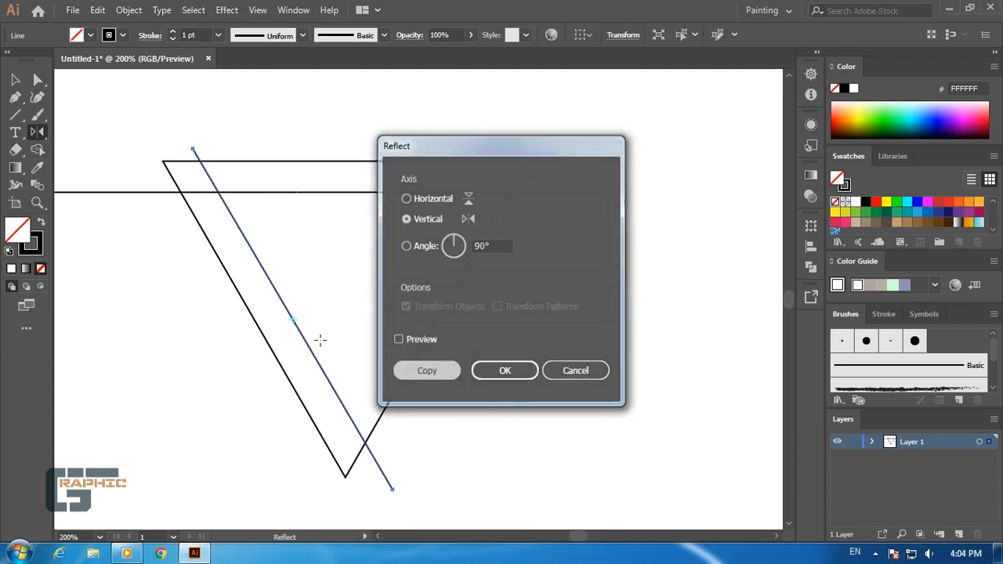
pyautogui.click(15, 79)
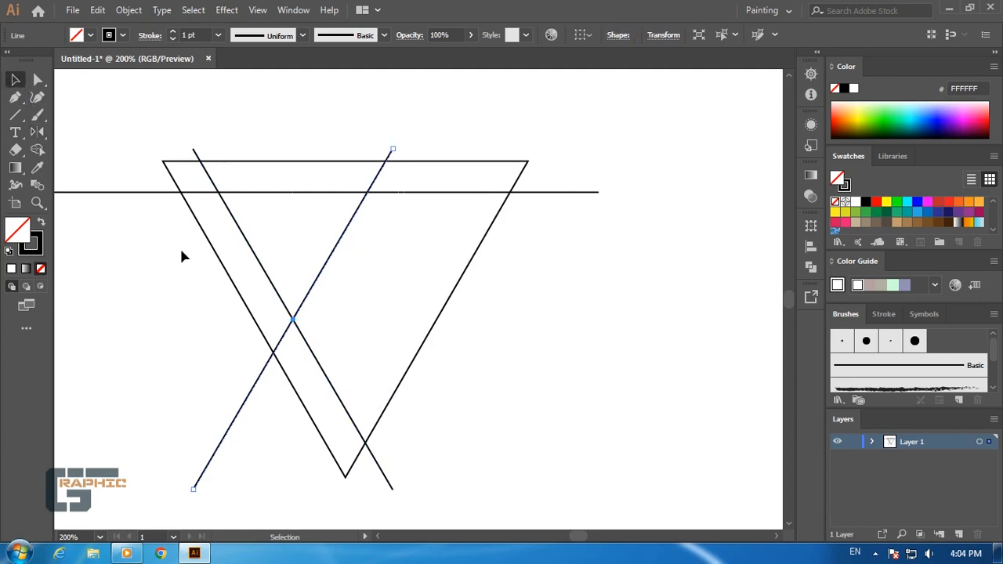
# Move the mirrored line to run parallel inside the triangle's right edge, with the same offset as the line on the left.
pyautogui.moveTo(259, 381); pyautogui.dragTo(360, 384)
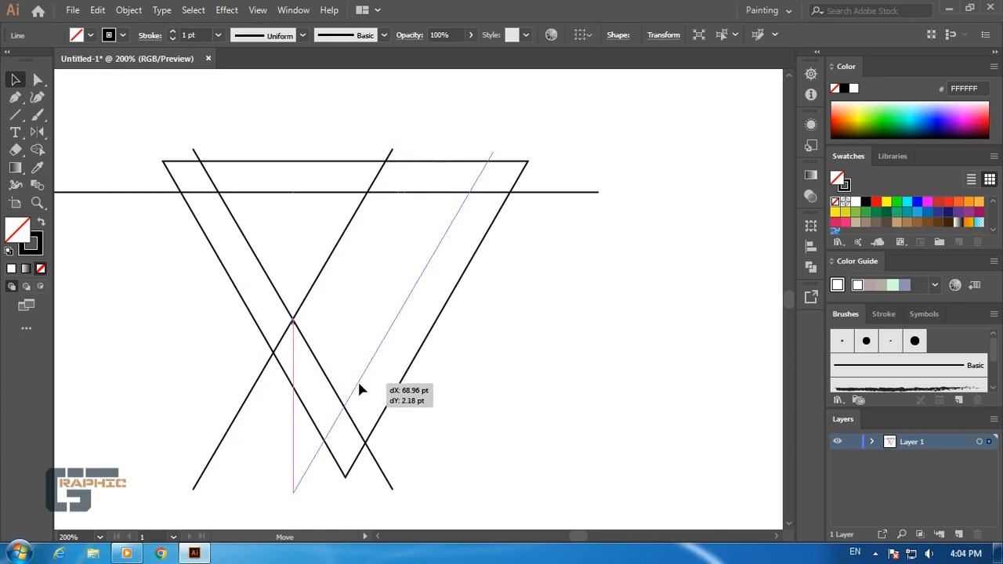
pyautogui.moveTo(359, 385); pyautogui.dragTo(362, 388)
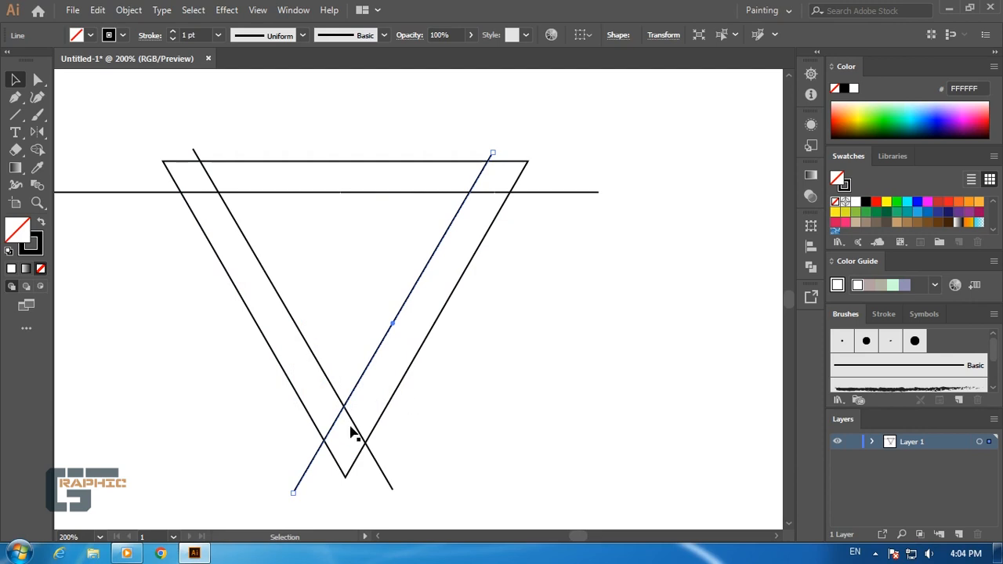
pyautogui.moveTo(336, 433); pyautogui.dragTo(341, 437)
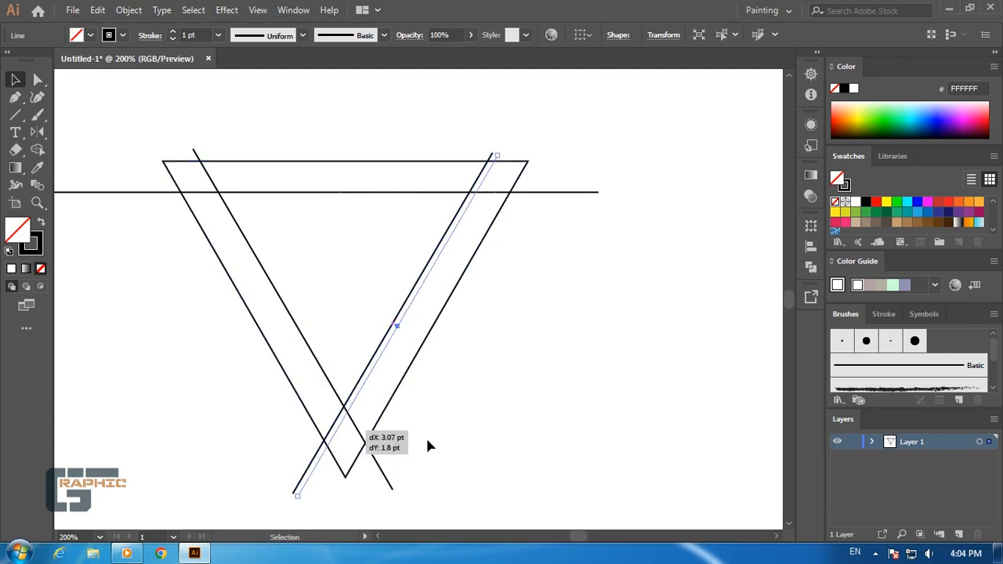
pyautogui.click(473, 440)
pyautogui.scroll(1, 478, 423)
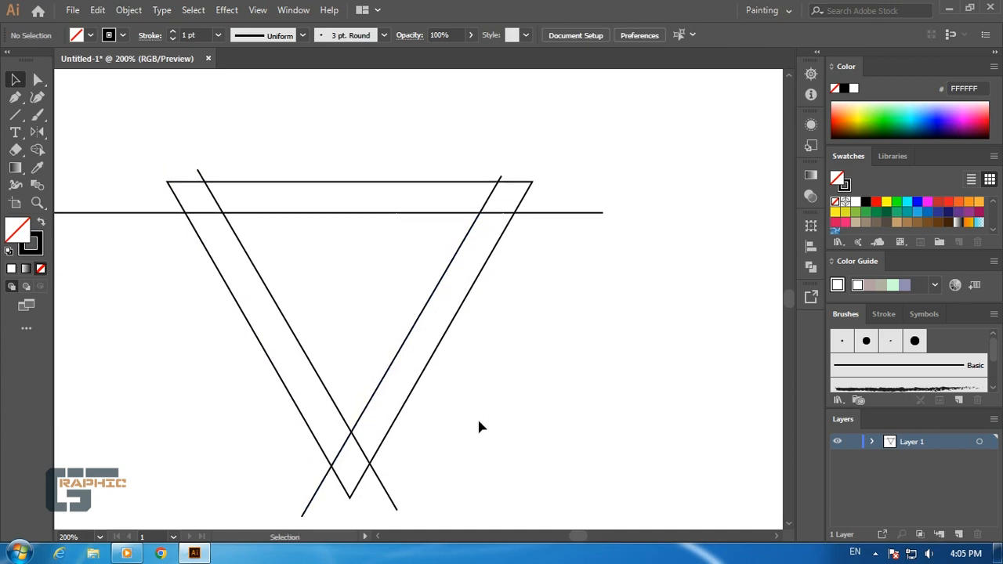
# Duplicate the horizontal line below itself, matching its spacing from the triangle's top edge.
pyautogui.click(351, 219)
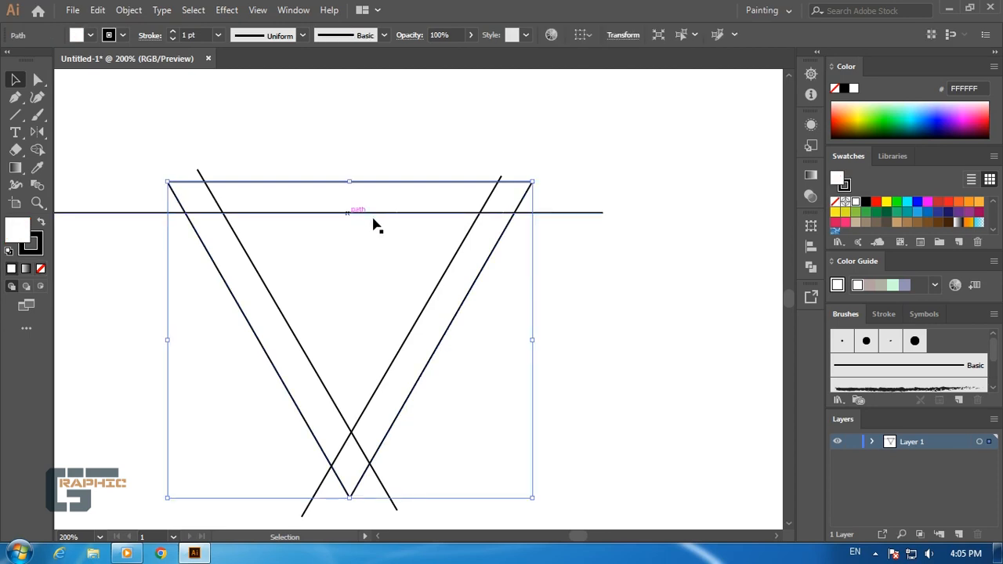
pyautogui.click(369, 214)
pyautogui.moveTo(369, 219); pyautogui.dragTo(366, 249)
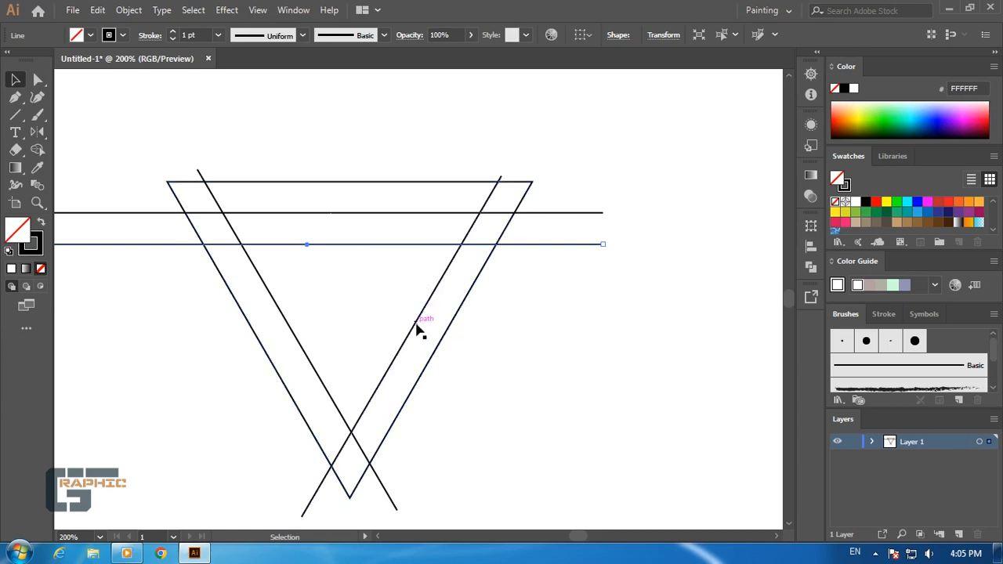
# Duplicate the right and left diagonal lines inward to form a second parallel line along each side of the triangle.
pyautogui.moveTo(413, 325); pyautogui.dragTo(299, 344)
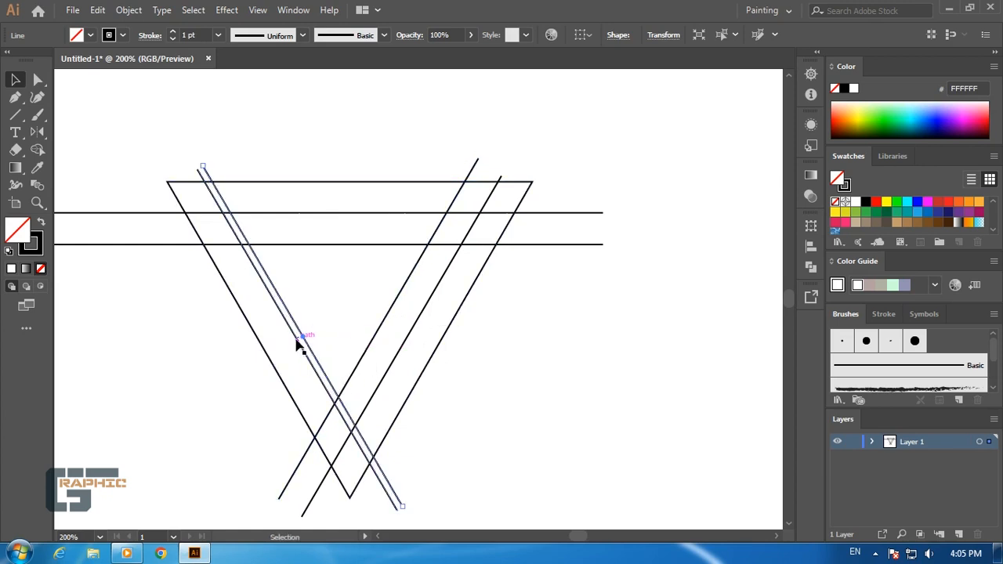
pyautogui.hotkey('ctrl', 'z')
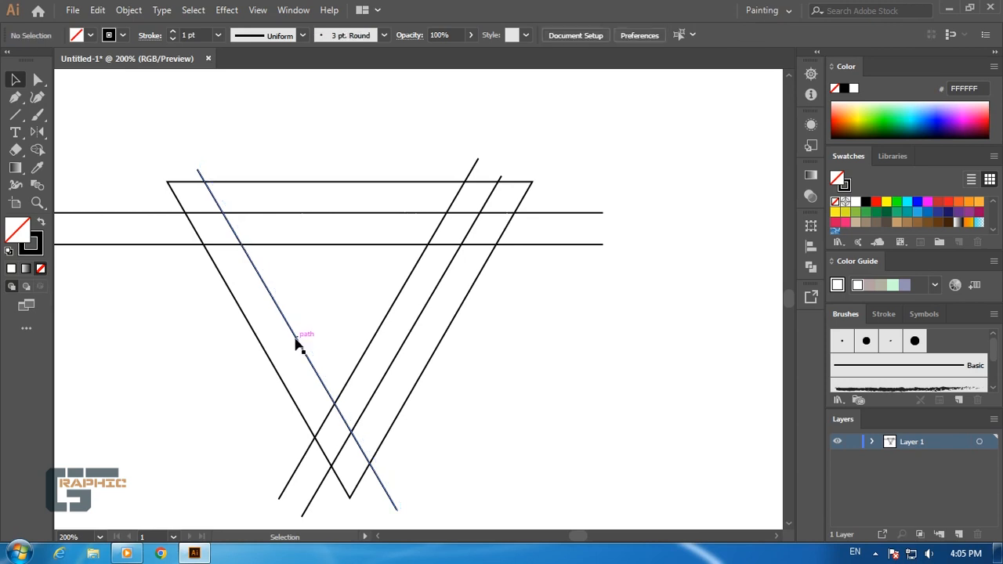
pyautogui.moveTo(297, 343); pyautogui.dragTo(328, 331)
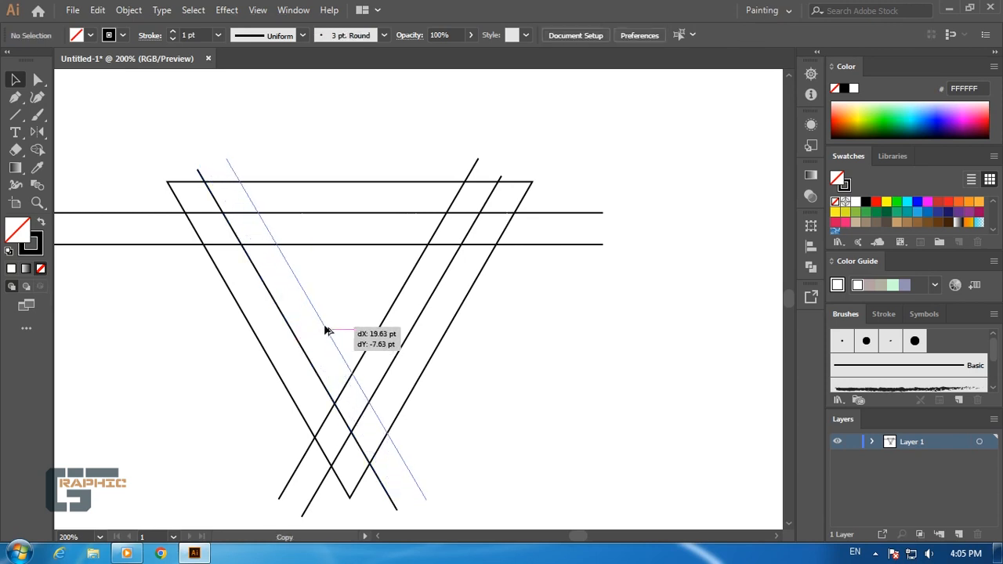
pyautogui.moveTo(324, 330); pyautogui.dragTo(324, 330)
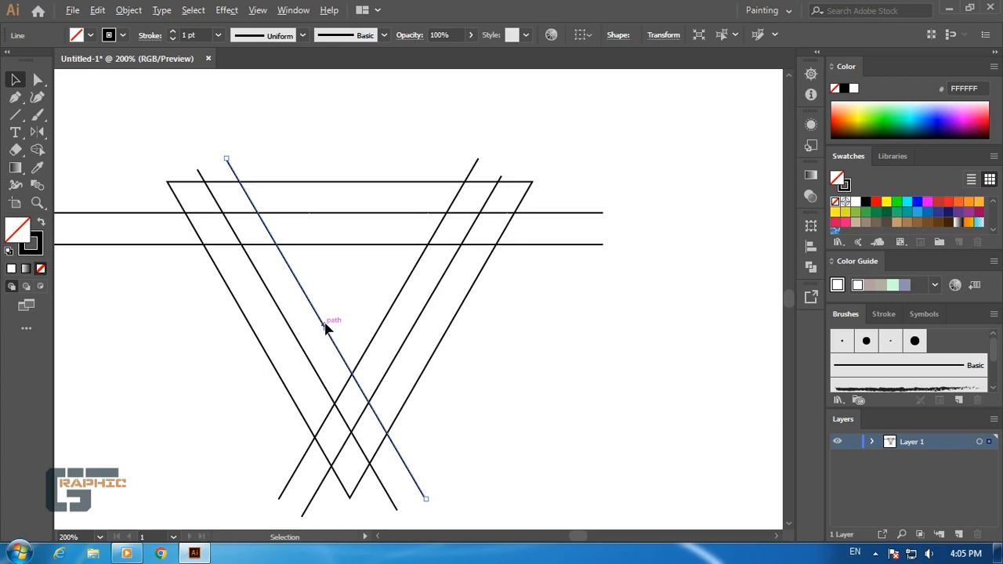
# Duplicate the innermost diagonal on each side inward once more, shifting the left copy about 20 pt across and 12 pt up.
pyautogui.moveTo(337, 319); pyautogui.dragTo(353, 310)
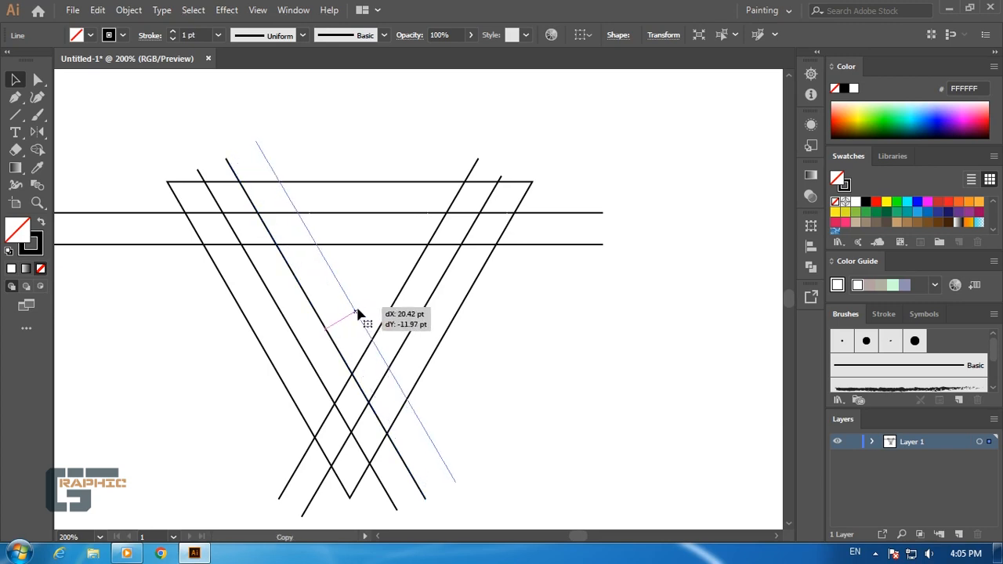
pyautogui.moveTo(372, 306)
pyautogui.mouseDown()
pyautogui.moveTo(384, 292)
pyautogui.moveTo(374, 292)
pyautogui.mouseUp()
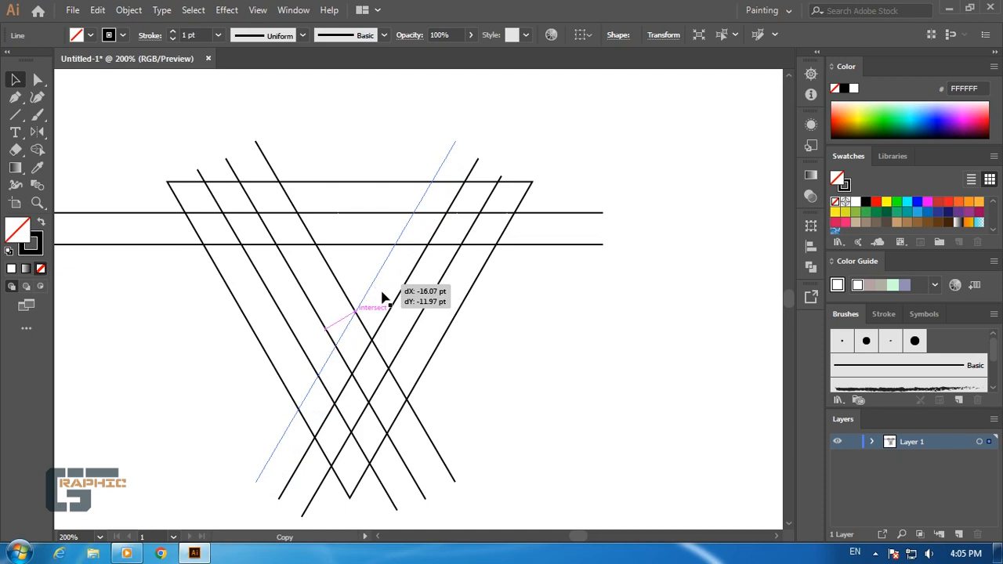
pyautogui.moveTo(465, 348); pyautogui.dragTo(466, 349)
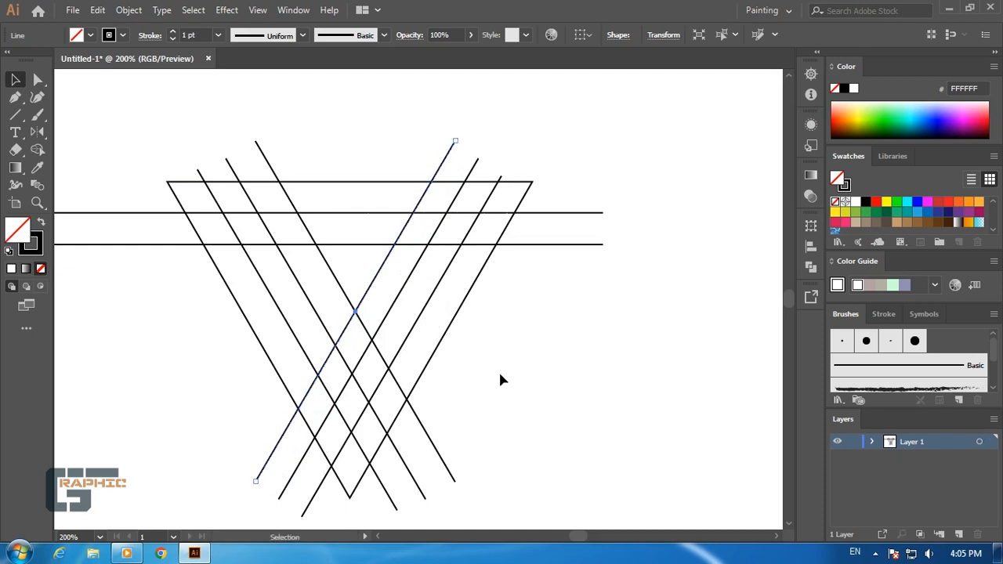
pyautogui.click(499, 380)
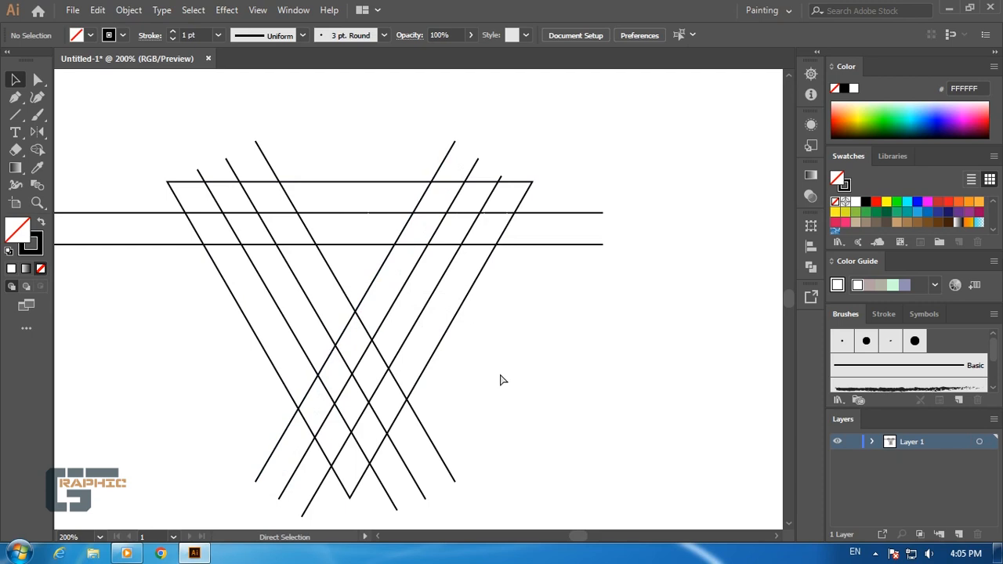
# Select all the artwork and use Shape Builder to merge the upper V-shaped band, including its top corners.
pyautogui.hotkey('ctrl', 'a')
pyautogui.click(37, 150)
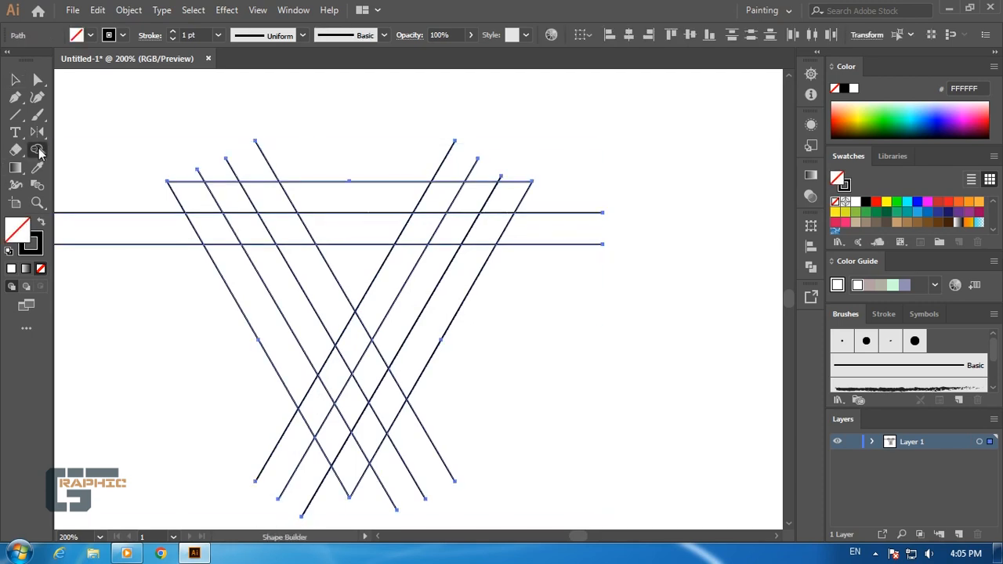
pyautogui.moveTo(506, 206)
pyautogui.mouseDown()
pyautogui.moveTo(443, 205)
pyautogui.moveTo(436, 232)
pyautogui.moveTo(377, 280)
pyautogui.moveTo(298, 258)
pyautogui.moveTo(261, 208)
pyautogui.moveTo(188, 207)
pyautogui.mouseUp()
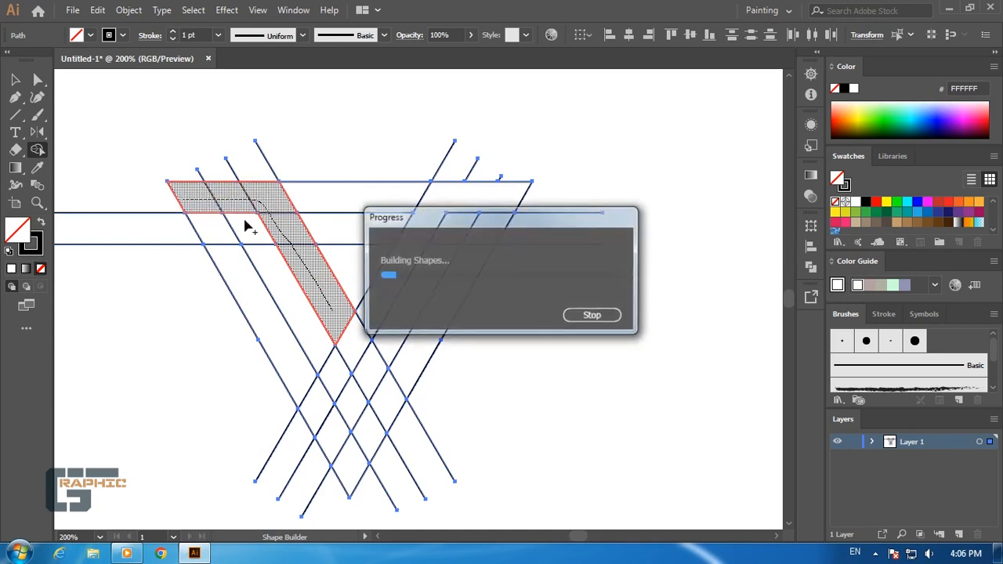
pyautogui.moveTo(352, 336)
pyautogui.mouseDown()
pyautogui.moveTo(354, 320)
pyautogui.moveTo(373, 318)
pyautogui.mouseUp()
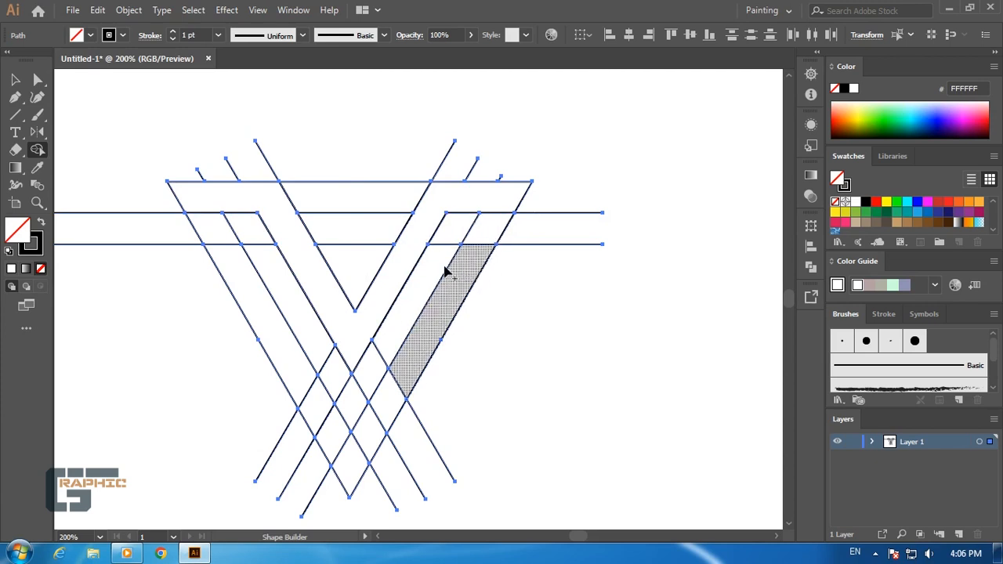
# Draw a third horizontal line across the triangle below the other two, at the same spacing.
pyautogui.press('v')
pyautogui.press('\\')
pyautogui.moveTo(124, 277); pyautogui.dragTo(580, 318)
pyautogui.press('v')
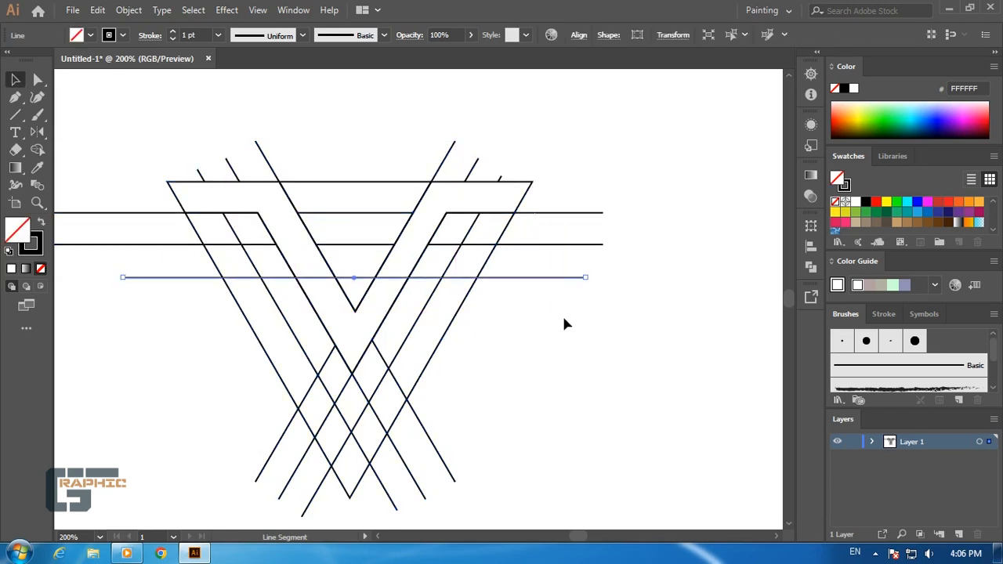
# Select everything and merge the outer V-shaped band below the second horizontal line with Shape Builder.
pyautogui.hotkey('ctrl', 'a')
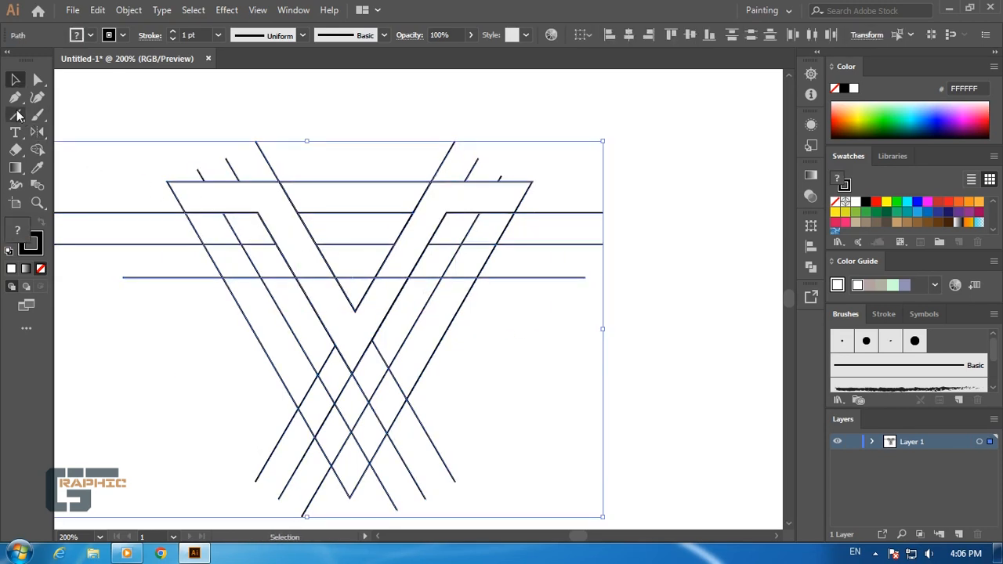
pyautogui.click(37, 149)
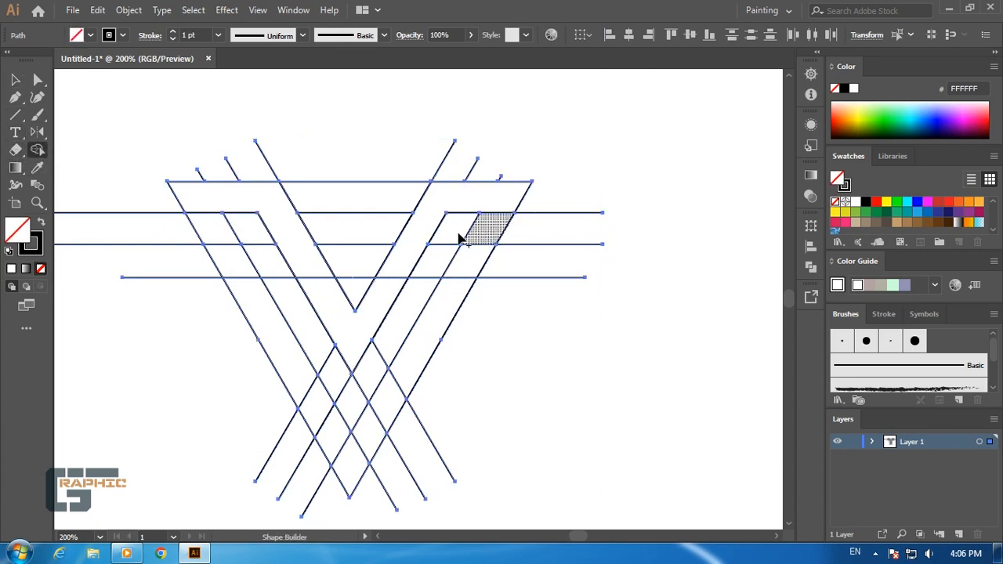
pyautogui.moveTo(466, 258)
pyautogui.mouseDown()
pyautogui.moveTo(351, 463)
pyautogui.moveTo(265, 343)
pyautogui.mouseUp()
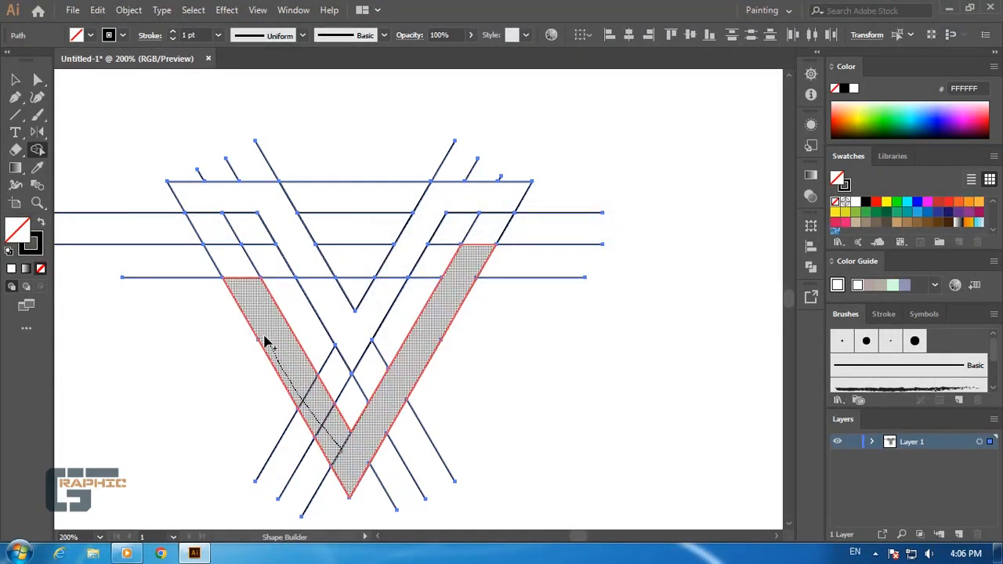
pyautogui.moveTo(243, 296)
pyautogui.mouseDown()
pyautogui.moveTo(233, 275)
pyautogui.moveTo(236, 282)
pyautogui.mouseUp()
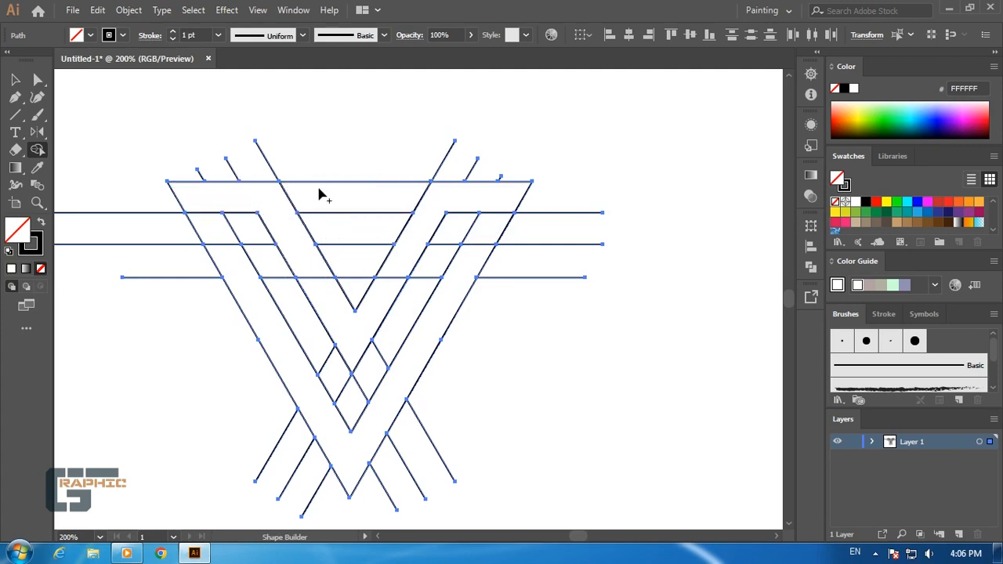
pyautogui.click(15, 115)
pyautogui.click(15, 80)
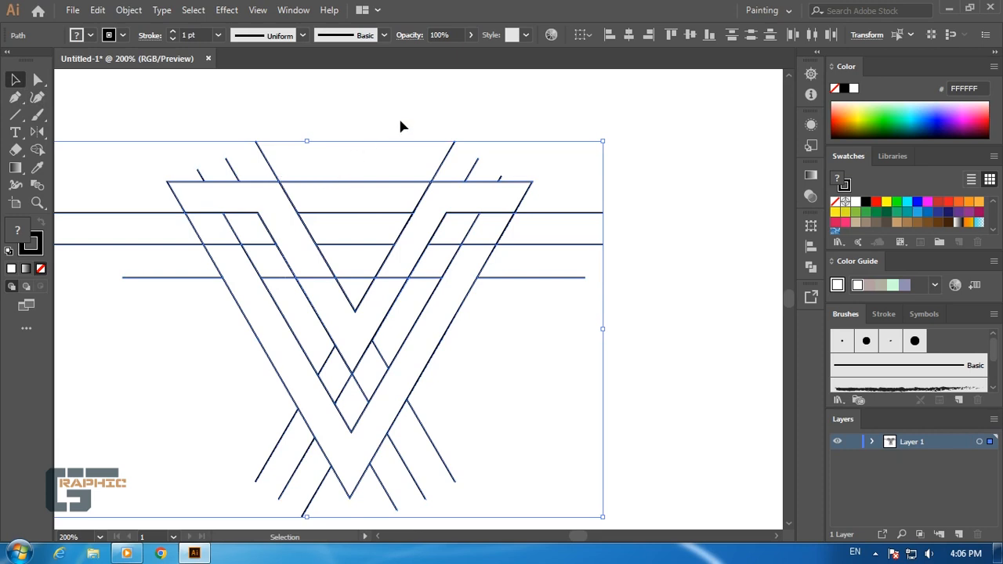
pyautogui.click(435, 193)
pyautogui.click(421, 203)
pyautogui.click(421, 204)
pyautogui.click(433, 295)
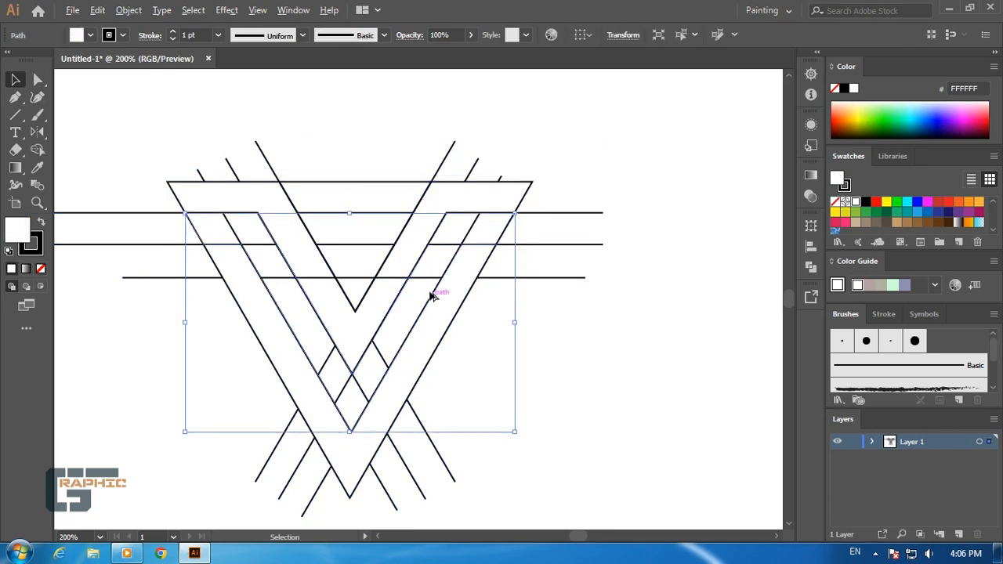
# Draw a line up from the upper V's inner vertex and align its upper end with the existing right diagonal's end.
pyautogui.click(16, 116)
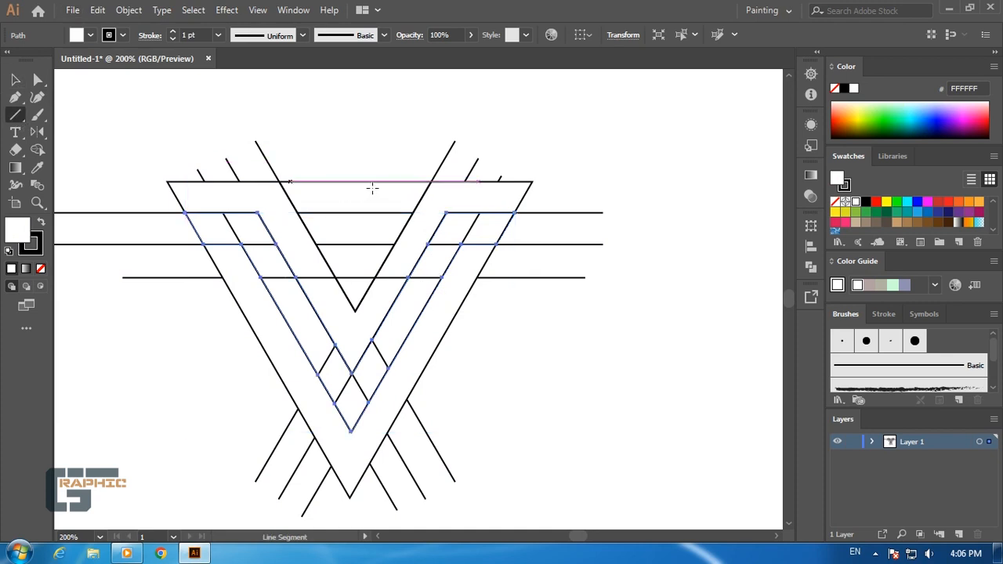
pyautogui.moveTo(443, 141); pyautogui.dragTo(357, 305)
pyautogui.press('a')
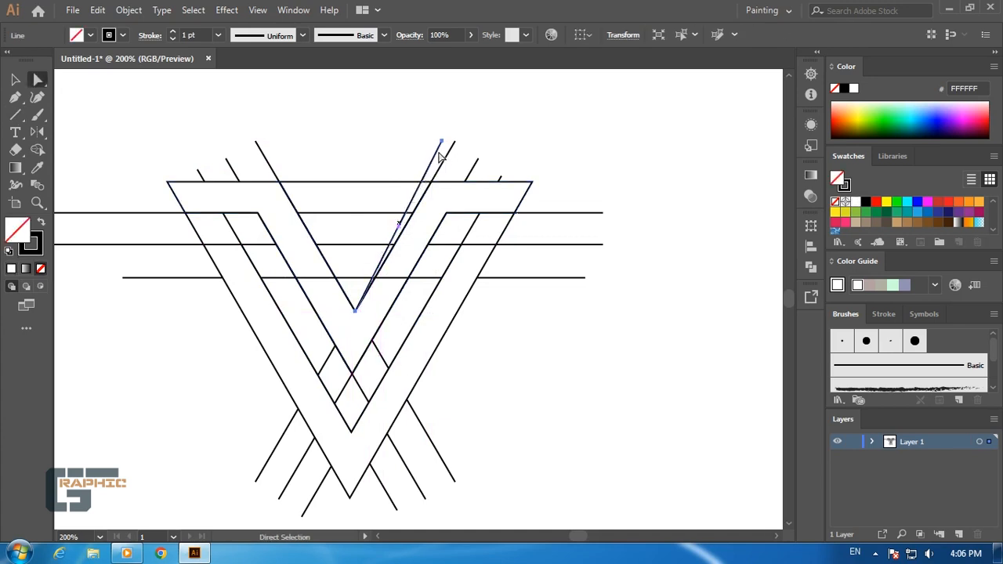
pyautogui.moveTo(443, 142); pyautogui.dragTo(455, 141)
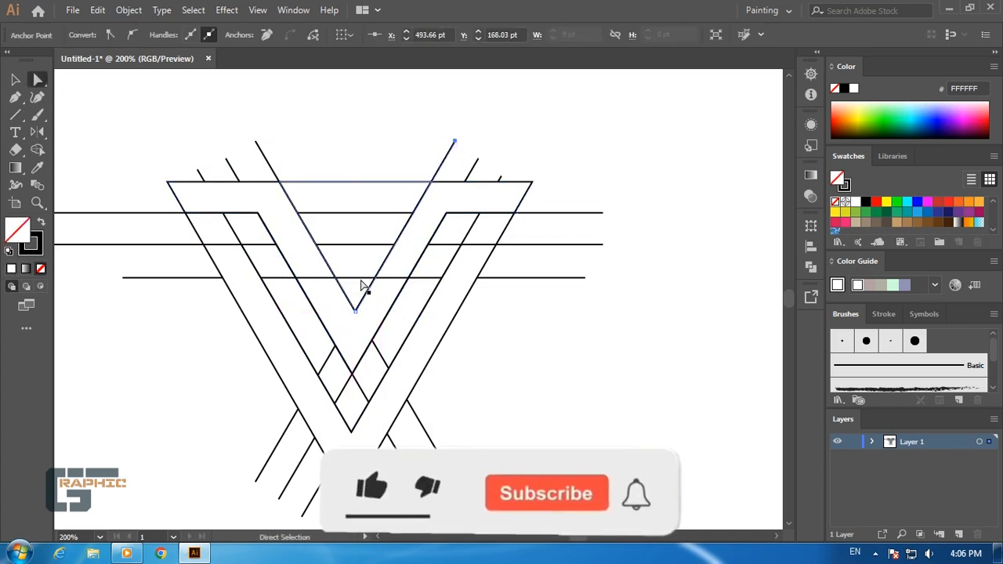
# Extend the new line's lower end past the triangle's left edge and move the line inward, parallel to the right diagonals.
pyautogui.click(355, 312)
pyautogui.moveTo(357, 316); pyautogui.dragTo(243, 511)
pyautogui.press('v')
pyautogui.moveTo(264, 473); pyautogui.dragTo(257, 427)
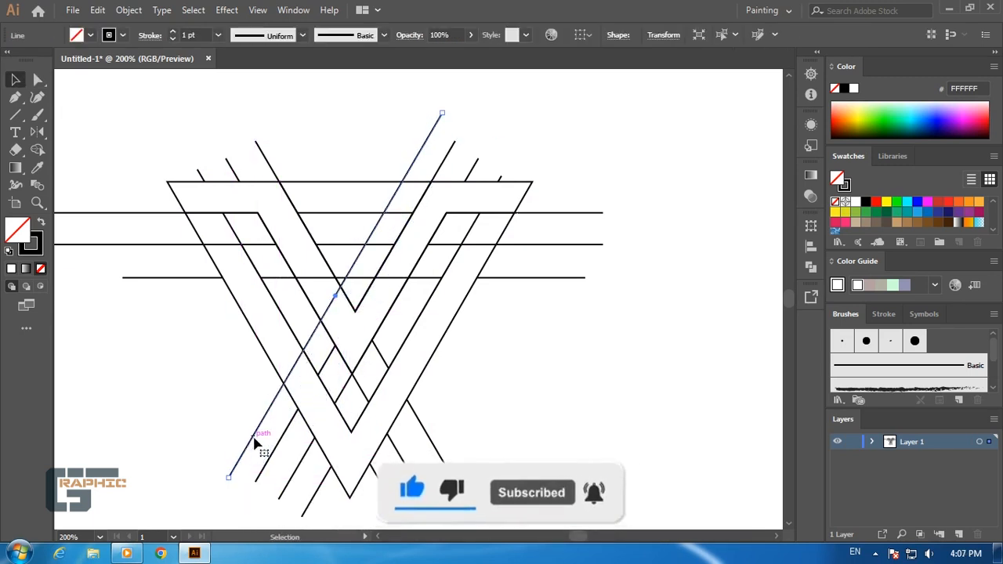
# Make a vertically reflected copy of the new diagonal and move it right so the two cross inside the upper V.
pyautogui.doubleClick(38, 132)
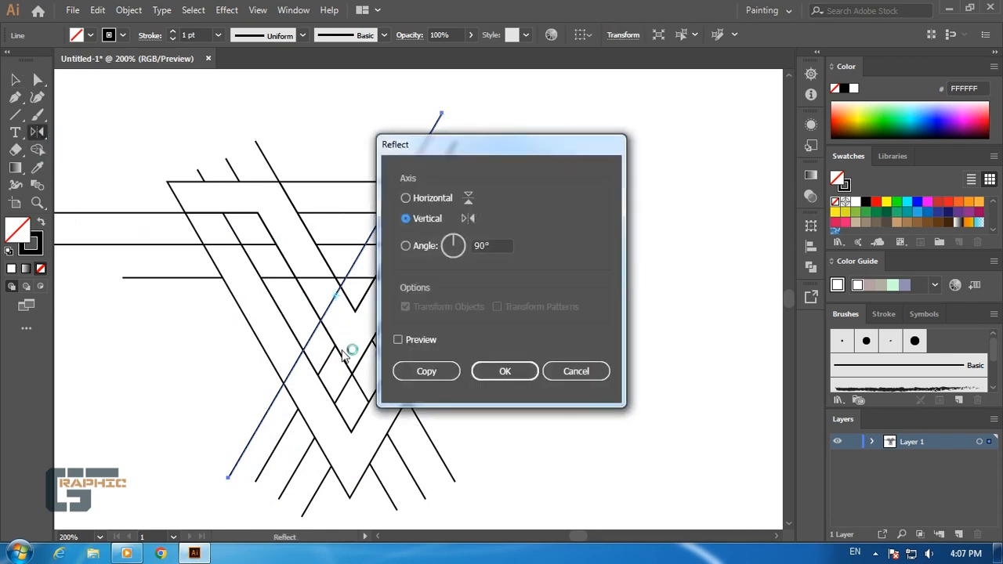
pyautogui.click(410, 372)
pyautogui.click(15, 80)
pyautogui.moveTo(352, 320); pyautogui.dragTo(388, 317)
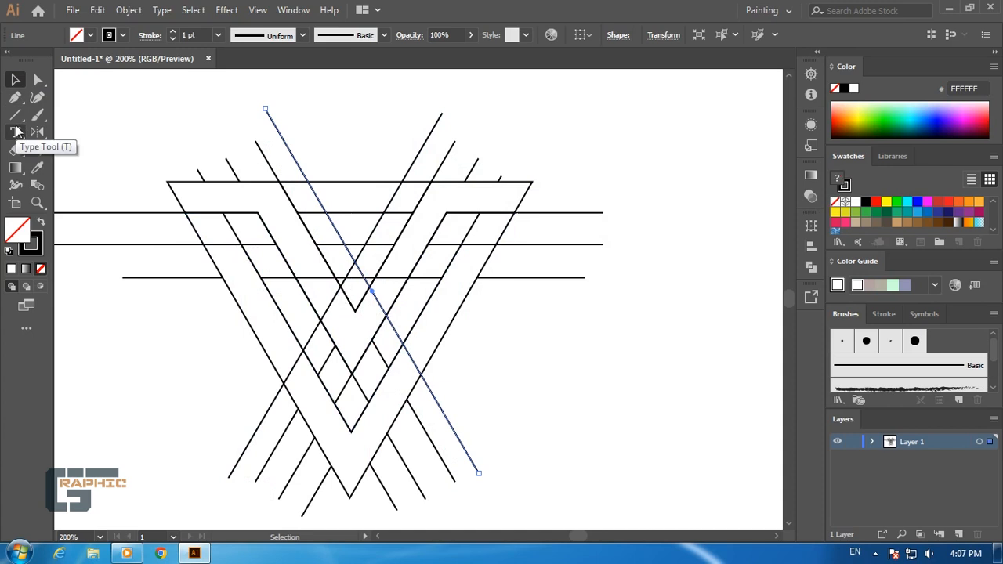
# Select all the artwork and merge the small inverted triangle at the top centre with Shape Builder.
pyautogui.hotkey('ctrl', 'a')
pyautogui.click(38, 150)
pyautogui.moveTo(345, 198); pyautogui.dragTo(353, 259)
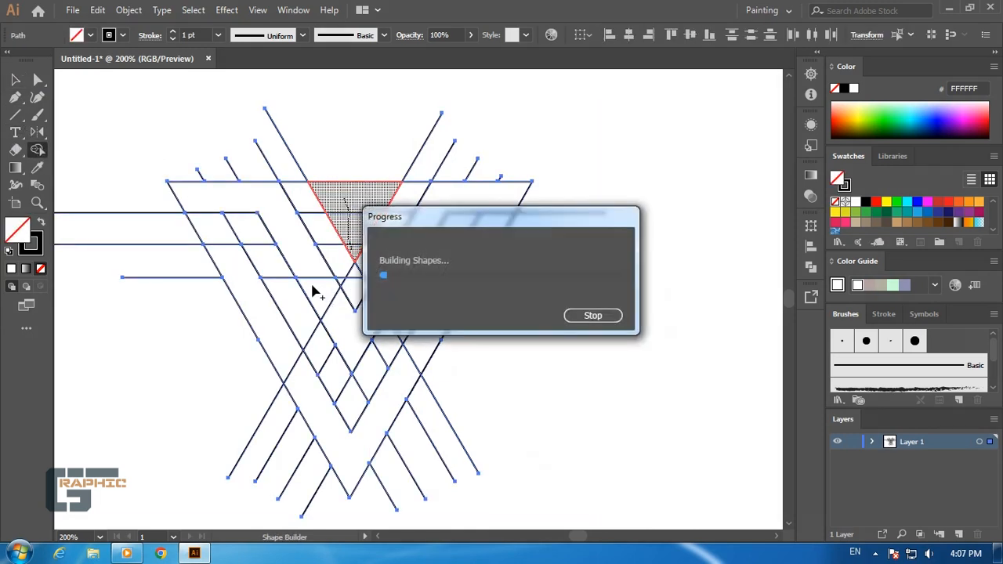
# Merge the sections of the upper and outer V-shaped bands that the new diagonals divide.
pyautogui.moveTo(285, 236); pyautogui.dragTo(348, 330)
pyautogui.moveTo(377, 297); pyautogui.dragTo(392, 278)
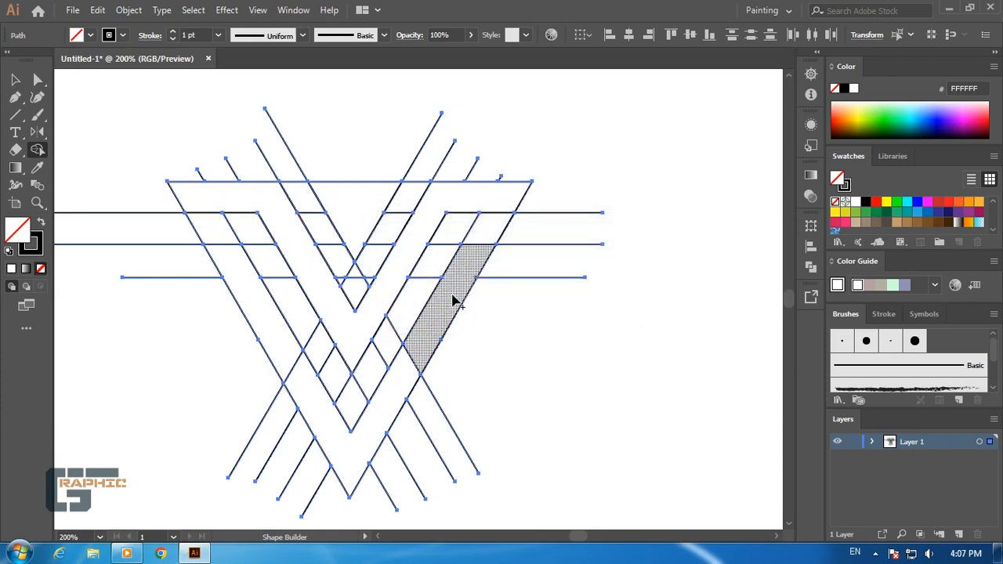
pyautogui.moveTo(430, 337); pyautogui.dragTo(390, 407)
pyautogui.moveTo(373, 441)
pyautogui.mouseDown()
pyautogui.moveTo(322, 425)
pyautogui.moveTo(264, 298)
pyautogui.mouseUp()
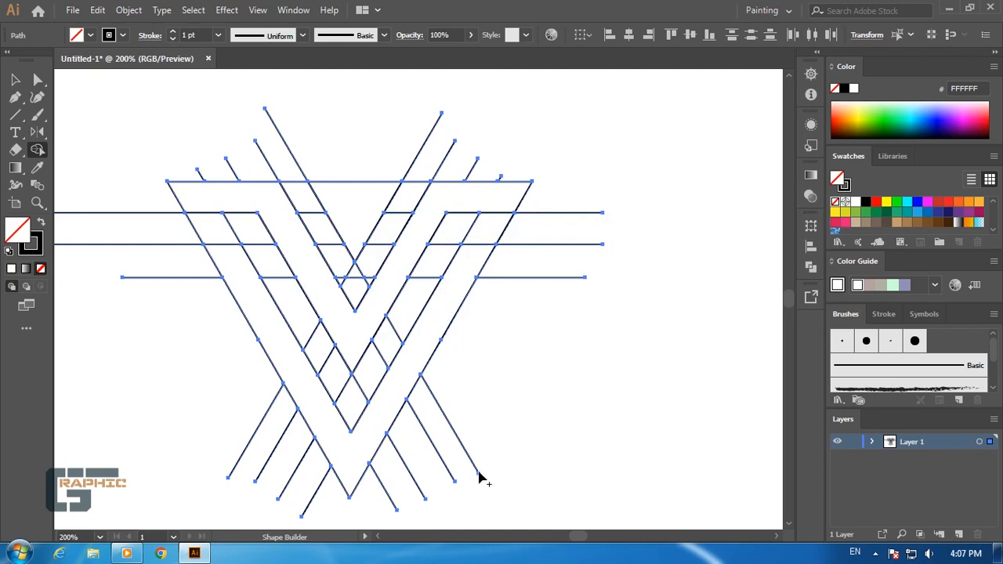
# Trim away the stray line ends outside the inverted triangle with the Shape Builder tool.
pyautogui.moveTo(375, 509)
pyautogui.keyDown('alt'); pyautogui.mouseDown()
pyautogui.moveTo(457, 443)
pyautogui.moveTo(504, 378)
pyautogui.moveTo(560, 274)
pyautogui.moveTo(597, 160)
pyautogui.mouseUp(); pyautogui.keyUp('alt')
pyautogui.keyDown('alt'); pyautogui.moveTo(528, 174); pyautogui.dragTo(493, 175); pyautogui.keyUp('alt')
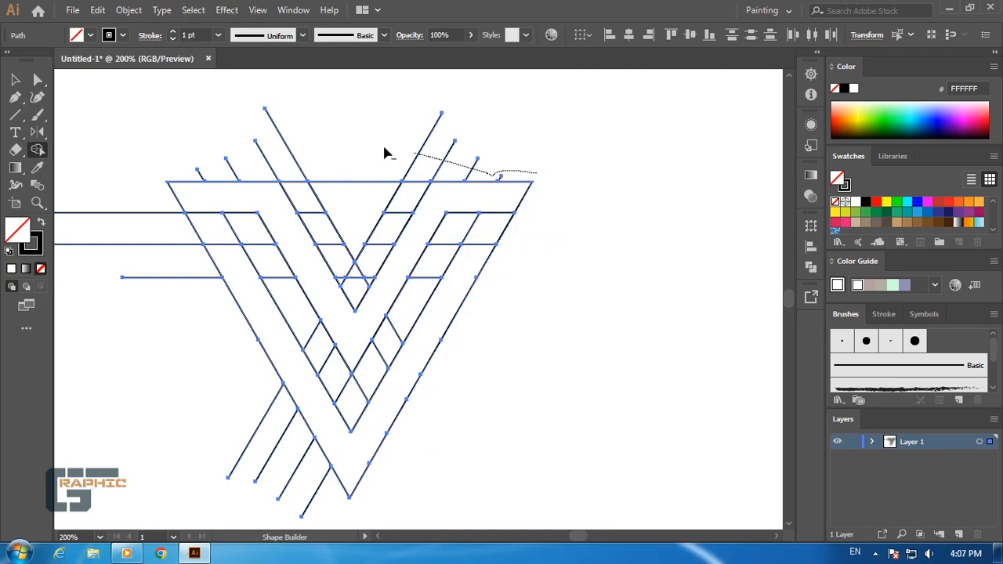
pyautogui.keyDown('alt'); pyautogui.moveTo(113, 167); pyautogui.dragTo(117, 166); pyautogui.keyUp('alt')
pyautogui.moveTo(122, 166)
pyautogui.keyDown('alt'); pyautogui.mouseDown()
pyautogui.moveTo(183, 249)
pyautogui.moveTo(247, 448)
pyautogui.moveTo(332, 533)
pyautogui.mouseUp(); pyautogui.keyUp('alt')
pyautogui.keyDown('alt'); pyautogui.moveTo(349, 427); pyautogui.dragTo(349, 427); pyautogui.keyUp('alt')
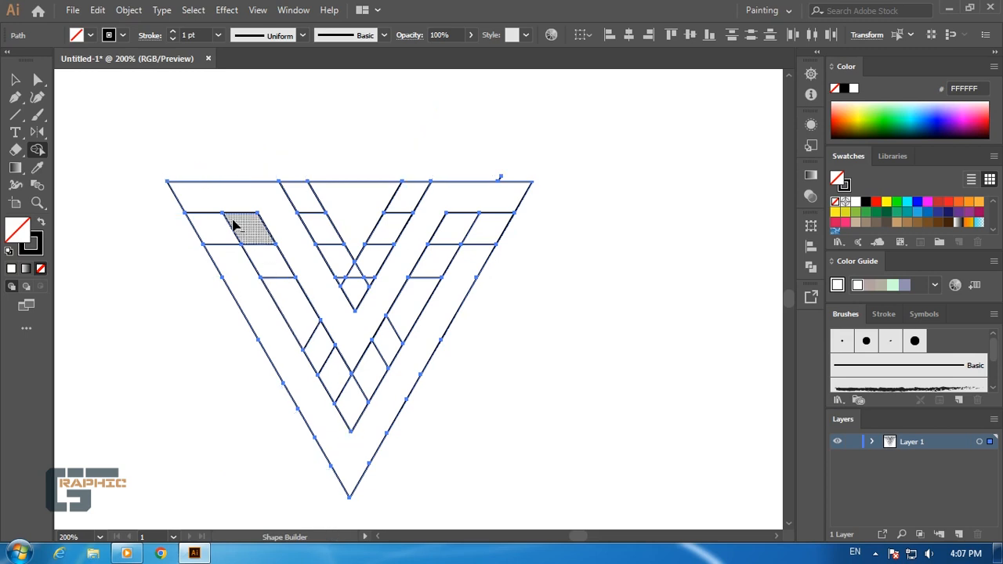
# Remove the gap areas between the V-shaped bands and around the small top triangle with Shape Builder.
pyautogui.moveTo(177, 235)
pyautogui.mouseDown()
pyautogui.moveTo(217, 233)
pyautogui.moveTo(270, 257)
pyautogui.moveTo(314, 339)
pyautogui.moveTo(320, 326)
pyautogui.moveTo(336, 392)
pyautogui.moveTo(363, 399)
pyautogui.moveTo(404, 324)
pyautogui.mouseUp()
pyautogui.moveTo(423, 292)
pyautogui.mouseDown()
pyautogui.moveTo(449, 240)
pyautogui.moveTo(486, 233)
pyautogui.mouseUp()
pyautogui.moveTo(426, 166)
pyautogui.mouseDown()
pyautogui.moveTo(356, 284)
pyautogui.moveTo(293, 189)
pyautogui.moveTo(343, 283)
pyautogui.moveTo(366, 267)
pyautogui.mouseUp()
# Swap fill and stroke so the logo shapes are solid black without an outline, and deselect them.
pyautogui.click(16, 81)
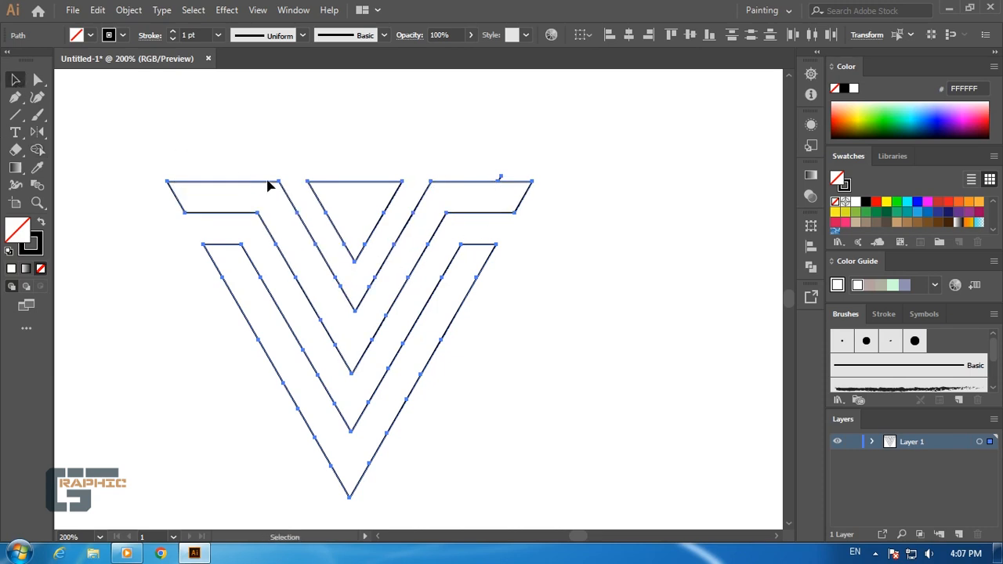
pyautogui.click(41, 223)
pyautogui.click(143, 278)
# Delete the leftover short line segment above the upper V band's right arm.
pyautogui.hotkey('ctrl', '-')
pyautogui.hotkey('ctrl', '=')
pyautogui.hotkey('ctrl', '=')
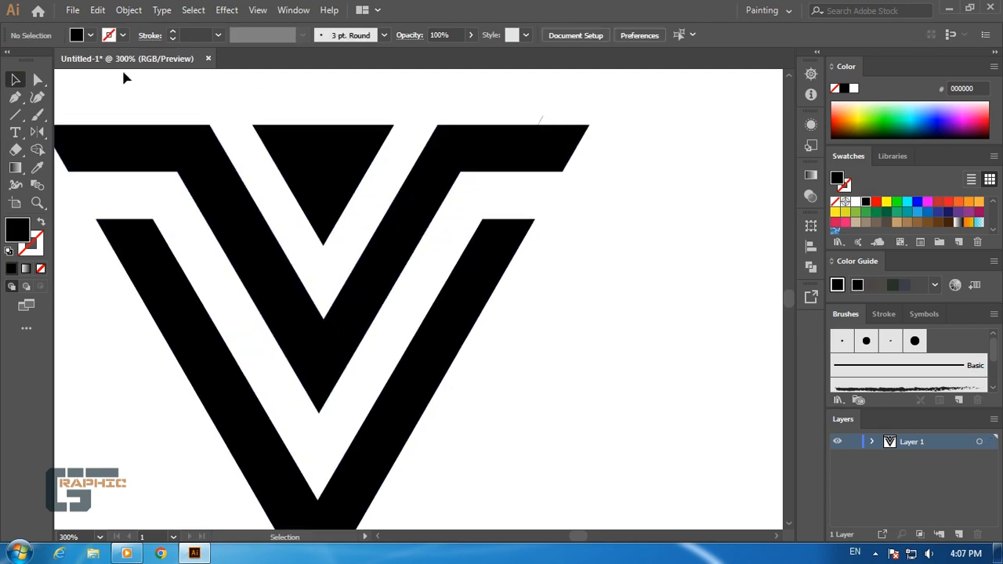
pyautogui.click(37, 79)
pyautogui.click(542, 118)
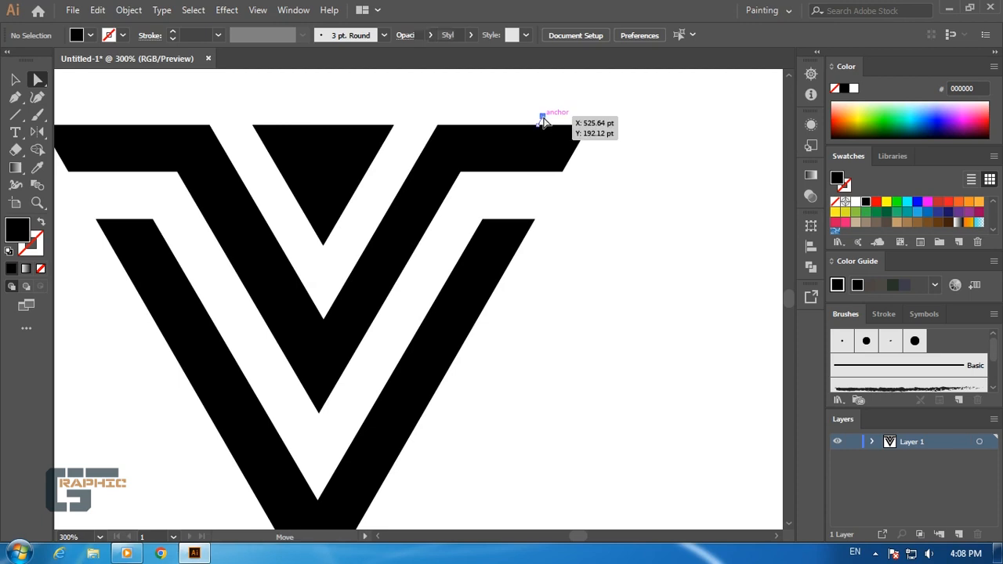
pyautogui.press('Delete')
pyautogui.press('Delete')
# Select the entire logo, shift it slightly to the left on the artboard and deselect it.
pyautogui.press('space')
pyautogui.moveTo(423, 237); pyautogui.dragTo(494, 86)
pyautogui.click(15, 79)
pyautogui.hotkey('ctrl', '0')
pyautogui.moveTo(549, 203); pyautogui.dragTo(206, 411)
pyautogui.moveTo(461, 441); pyautogui.dragTo(642, 469)
pyautogui.press('space')
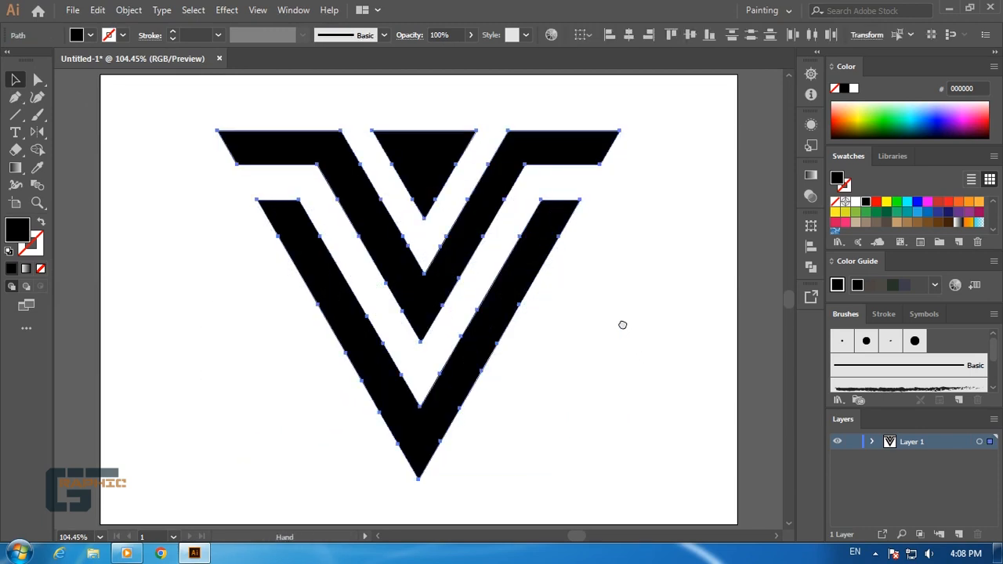
pyautogui.moveTo(622, 324); pyautogui.dragTo(575, 355)
pyautogui.moveTo(421, 381); pyautogui.dragTo(426, 381)
pyautogui.hotkey('ctrl', '0')
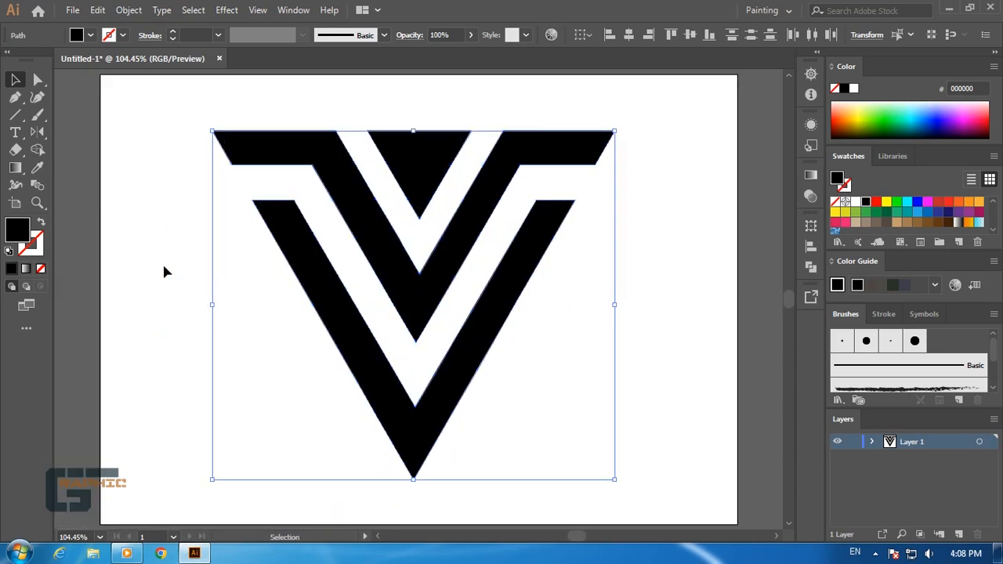
pyautogui.click(164, 272)
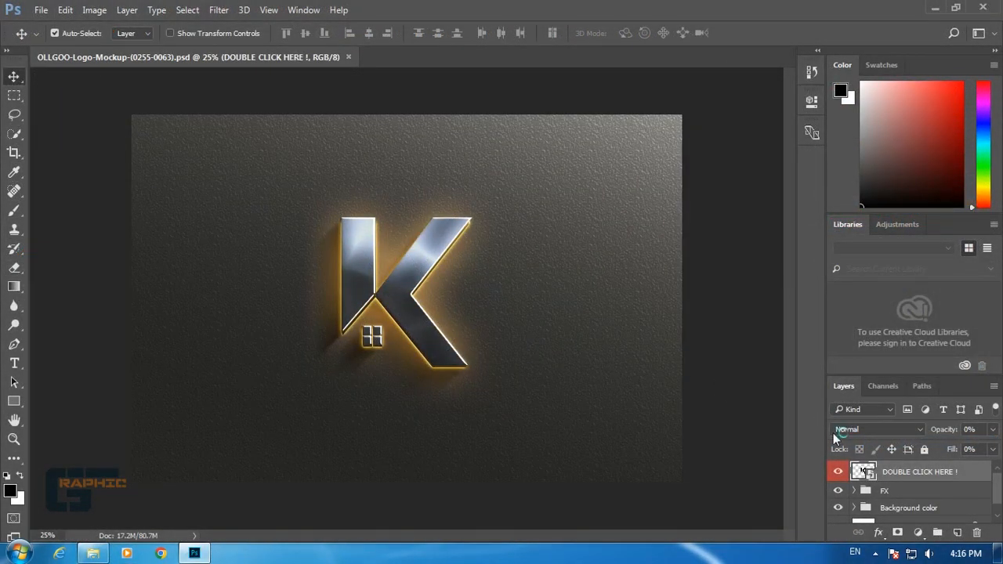
# Switch to the Photoshop logo mockup, open the DOUBLE CLICK HERE ! smart object and delete its K logo layer.
pyautogui.doubleClick(863, 471)
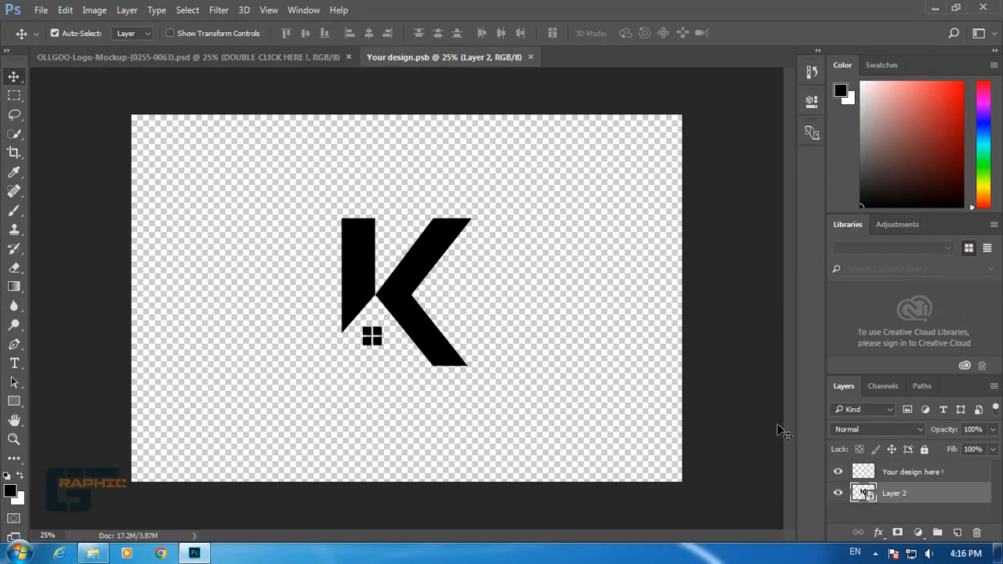
pyautogui.click(436, 321)
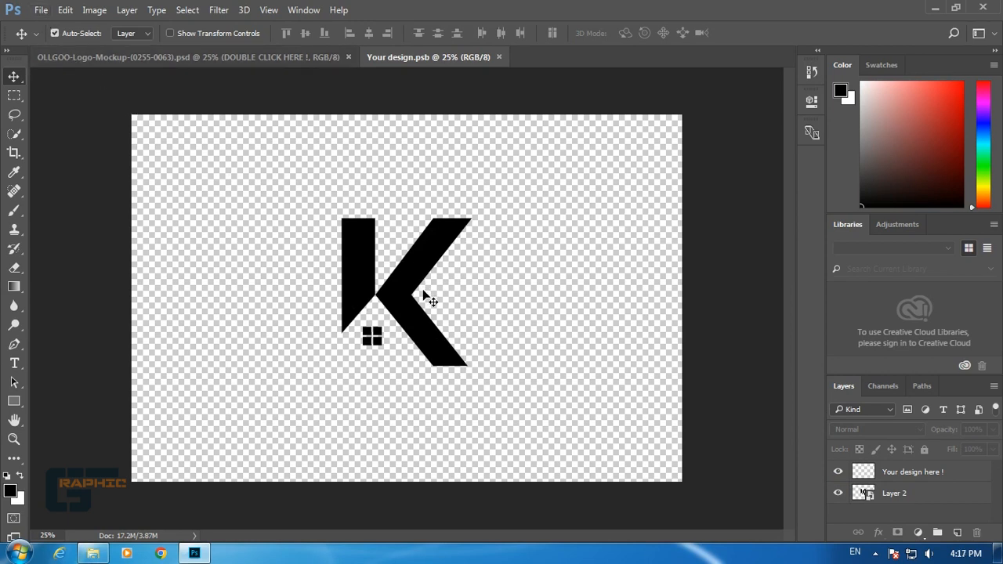
pyautogui.moveTo(934, 496); pyautogui.dragTo(976, 532)
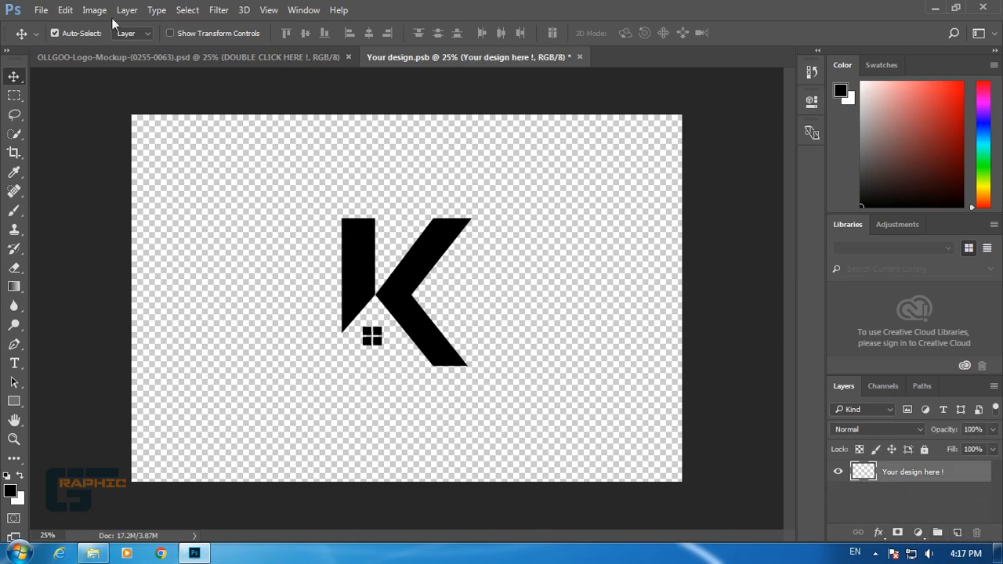
# Open the exported logo image 31-01 from the project folder.
pyautogui.click(41, 9)
pyautogui.click(68, 39)
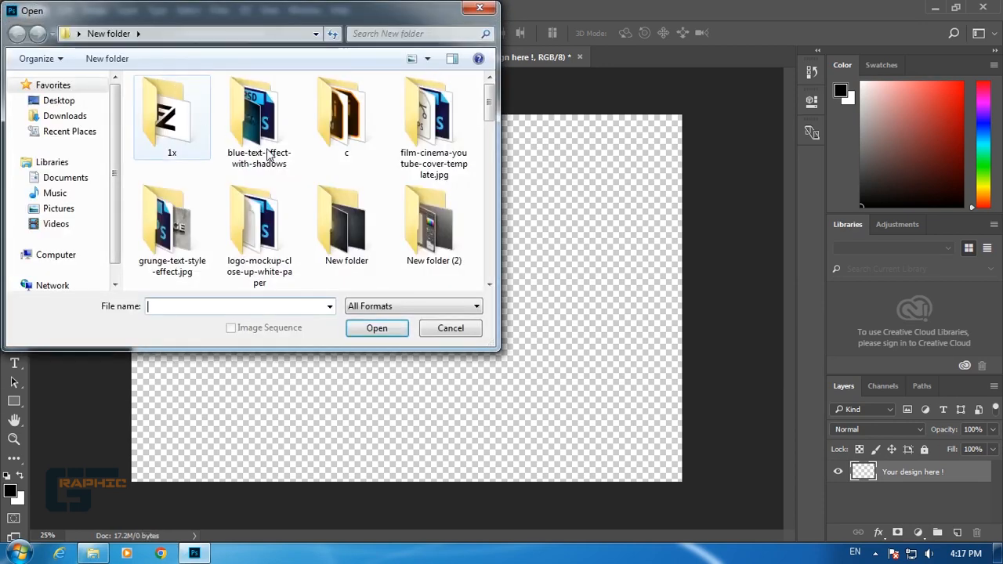
pyautogui.scroll(-5, 498, 258)
pyautogui.scroll(-5, 498, 257)
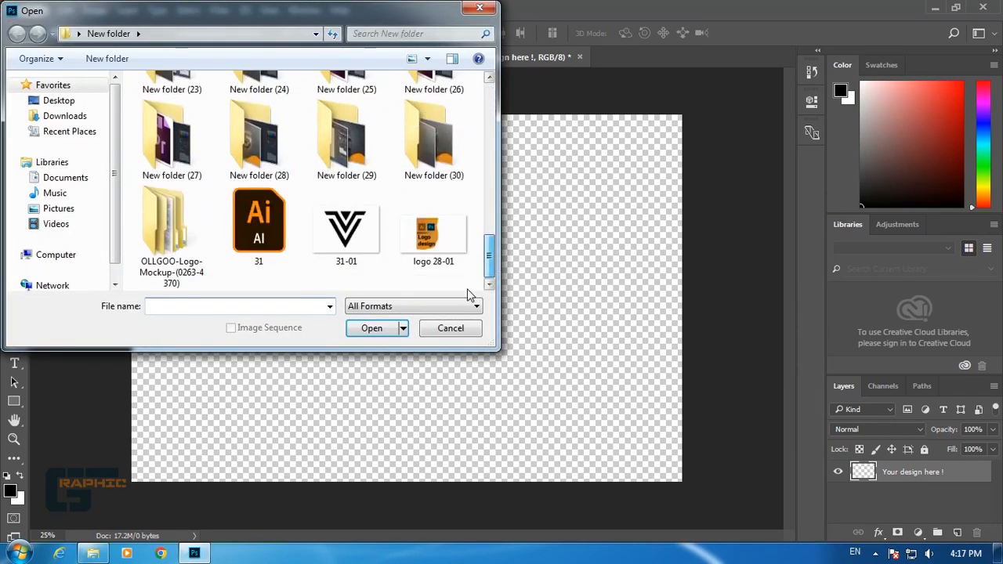
pyautogui.click(346, 247)
pyautogui.doubleClick(346, 247)
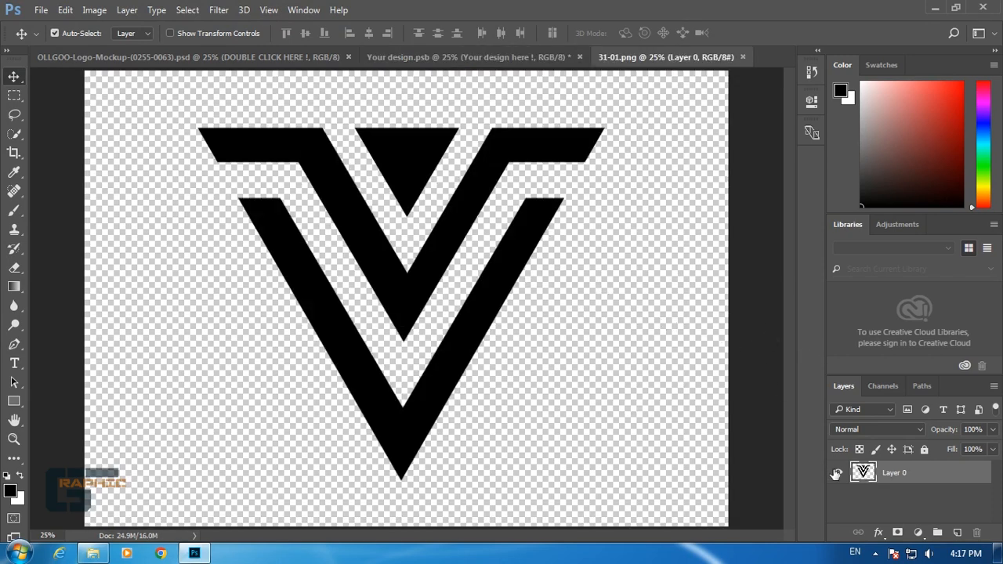
# Convert the logo's Layer 0 to a smart object and bring it into Your design.psb.
pyautogui.rightClick(902, 476)
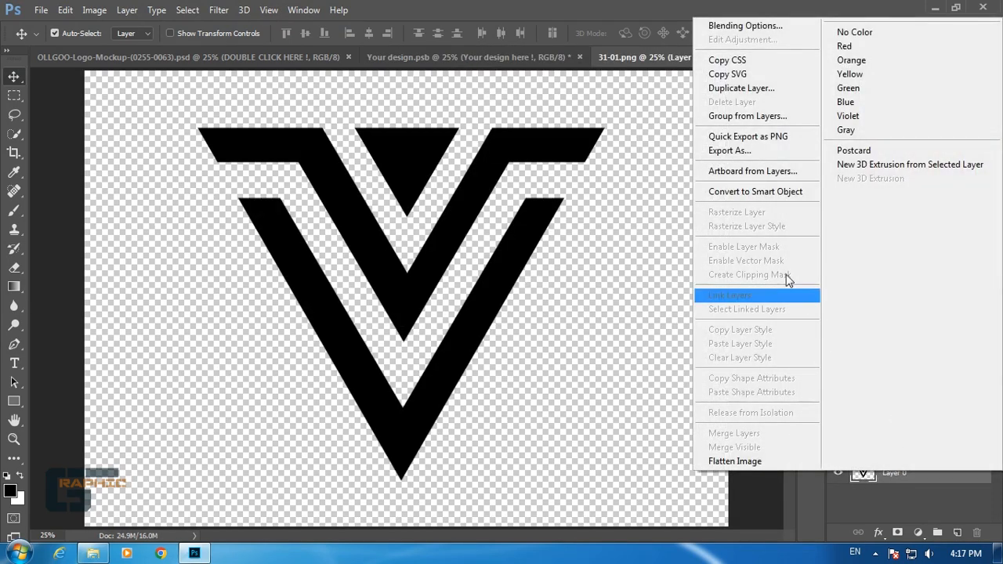
pyautogui.click(710, 193)
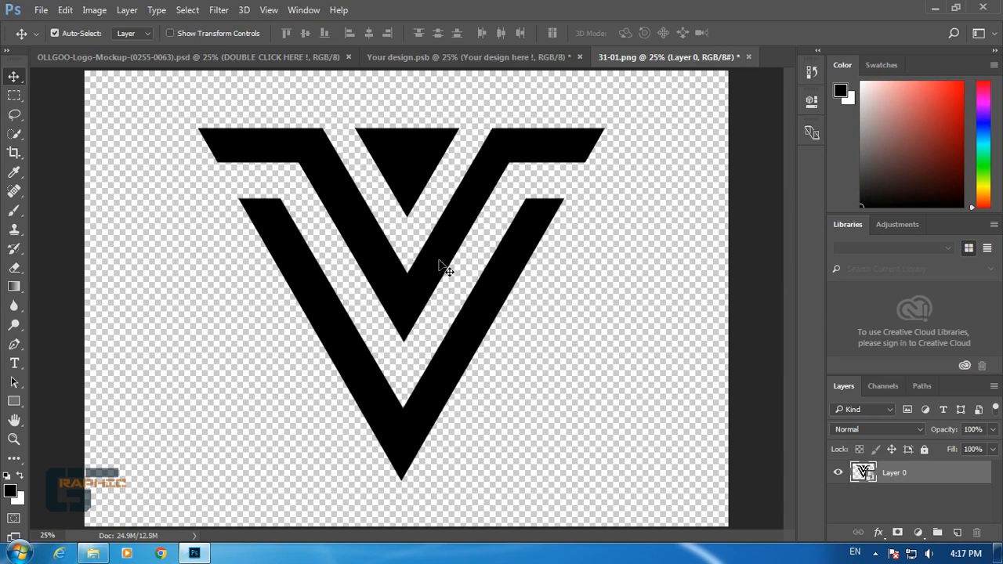
pyautogui.moveTo(436, 197); pyautogui.dragTo(428, 264)
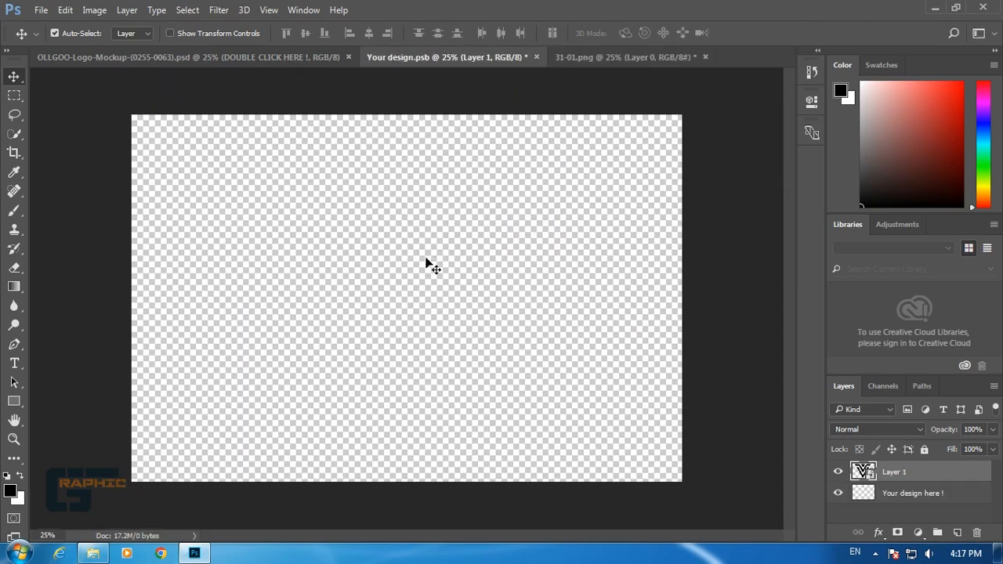
pyautogui.hotkey('ctrl', 's')
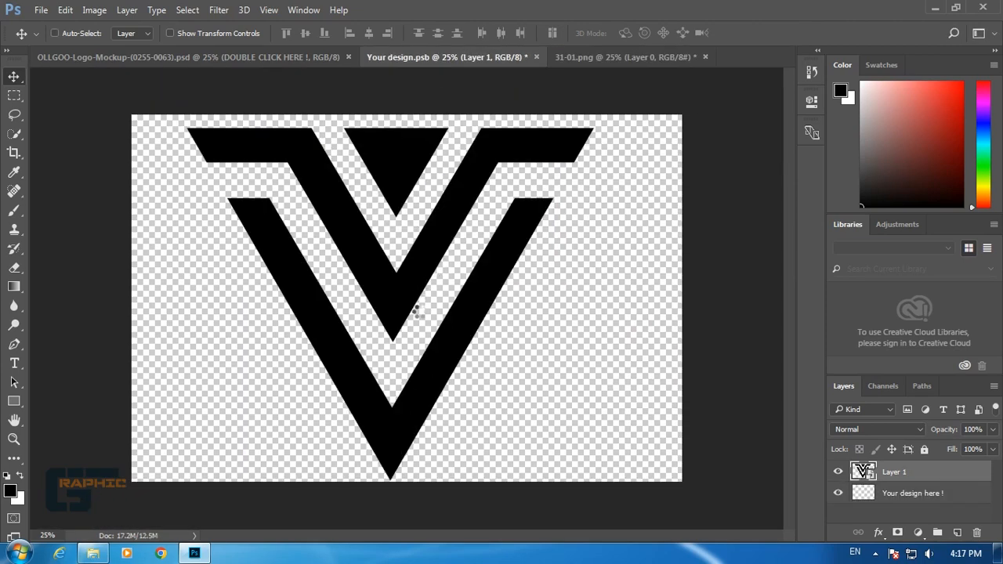
# Scale the placed logo down proportionally, to less than half its size, and center it on the canvas.
pyautogui.hotkey('ctrl', 't')
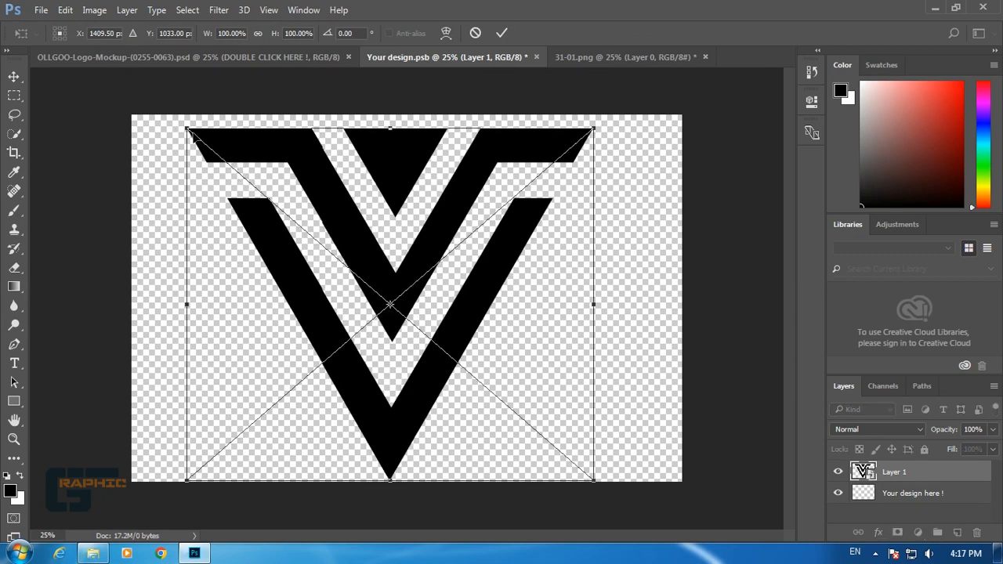
pyautogui.moveTo(222, 167); pyautogui.dragTo(343, 327)
pyautogui.moveTo(503, 358); pyautogui.dragTo(399, 253)
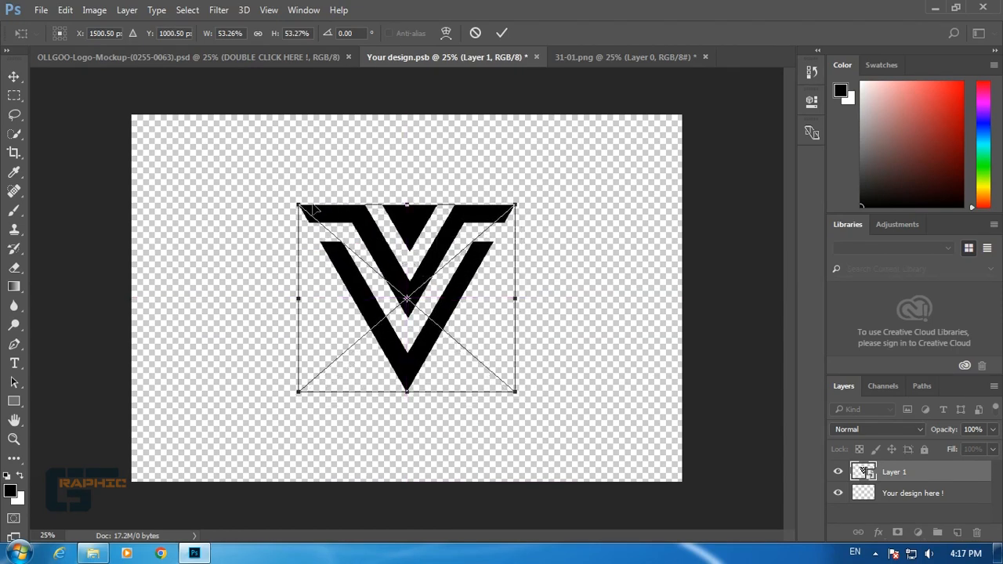
pyautogui.moveTo(299, 205); pyautogui.dragTo(324, 228)
pyautogui.click(508, 35)
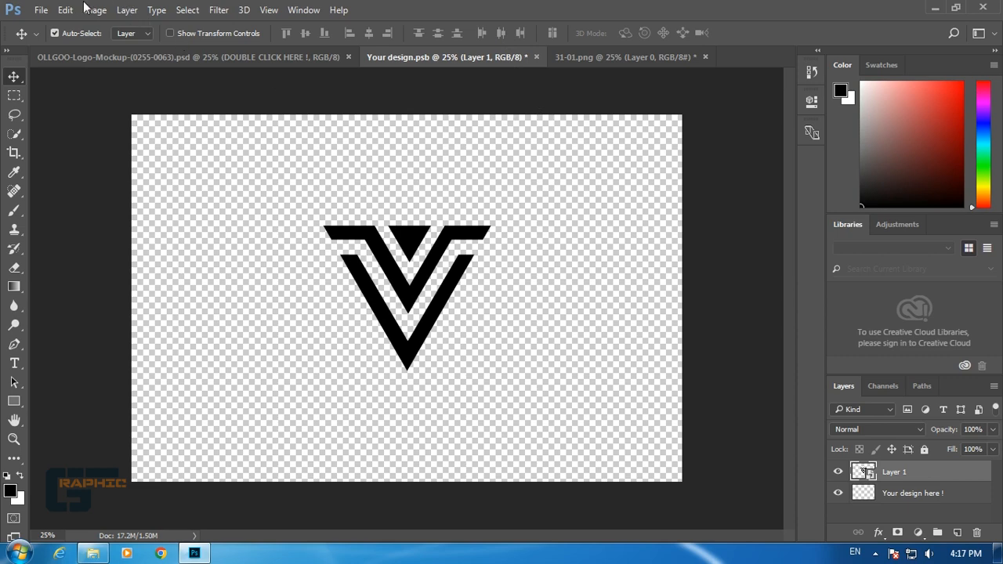
# Save Your design.psb and return to the mockup document to show the updated logo.
pyautogui.click(41, 9)
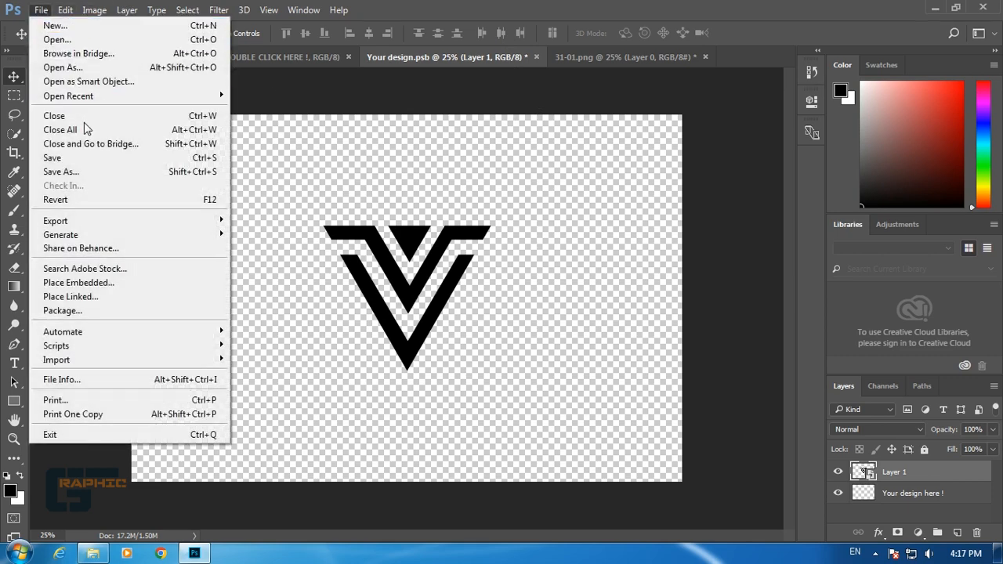
pyautogui.moveTo(95, 226)
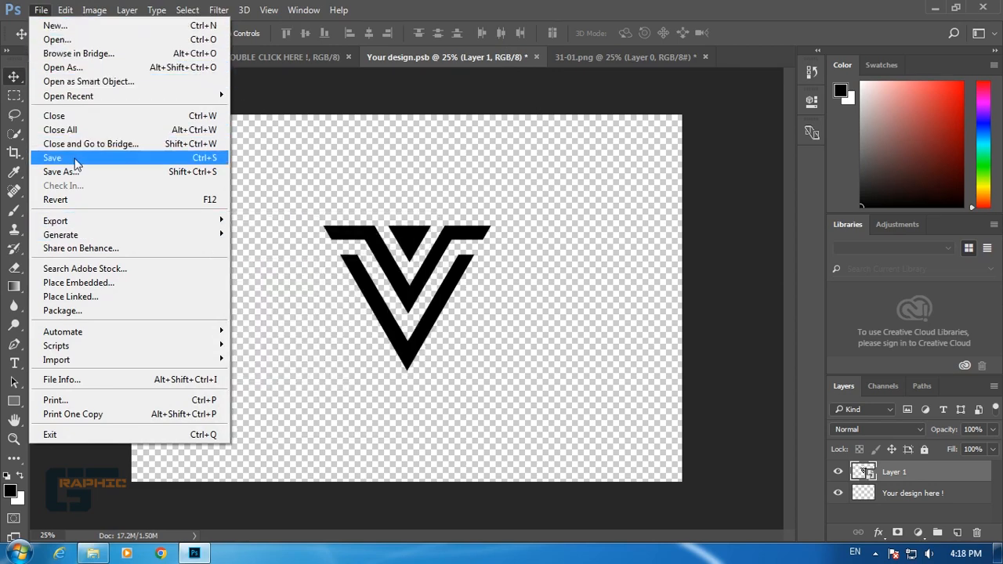
pyautogui.click(72, 157)
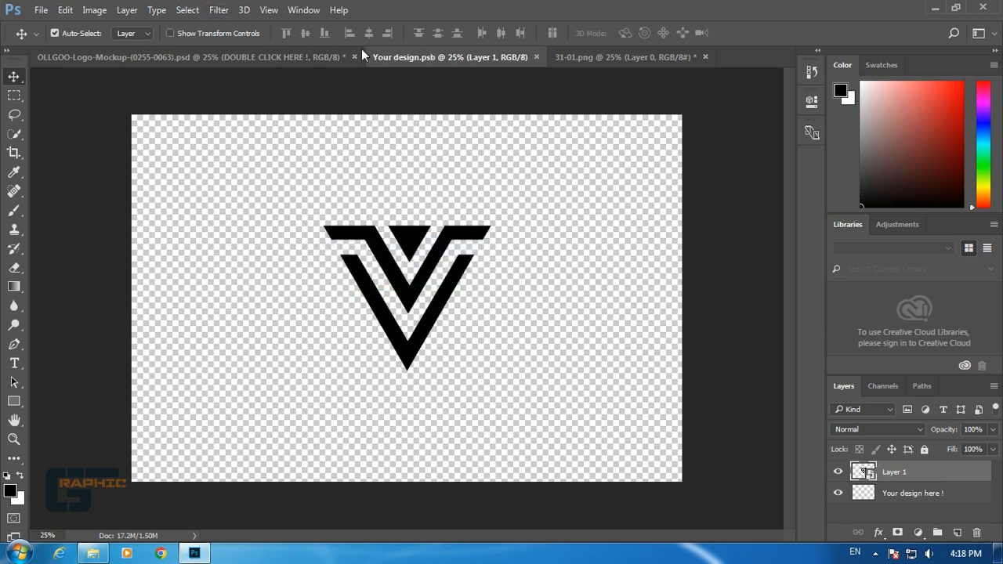
pyautogui.click(310, 55)
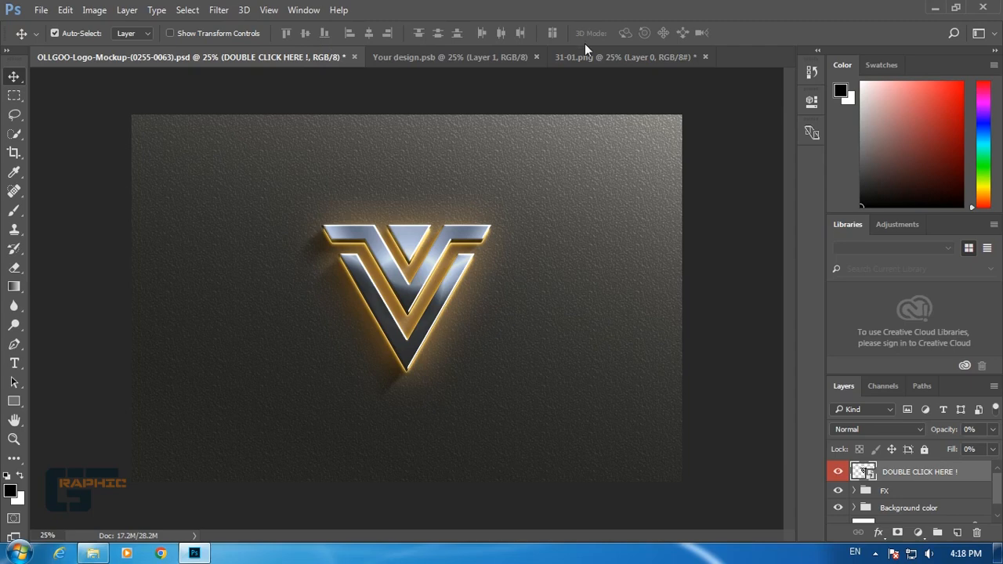